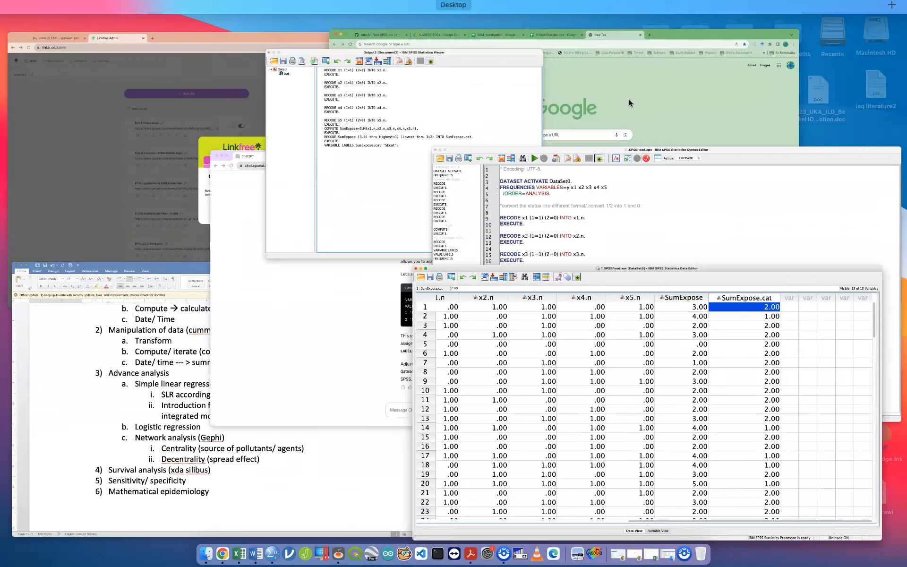
# Step: In the syntax file, run lines 31–38, which recode SumExpose into SumExpose.cat, label it and request its frequencies
pyautogui.click(676, 293)
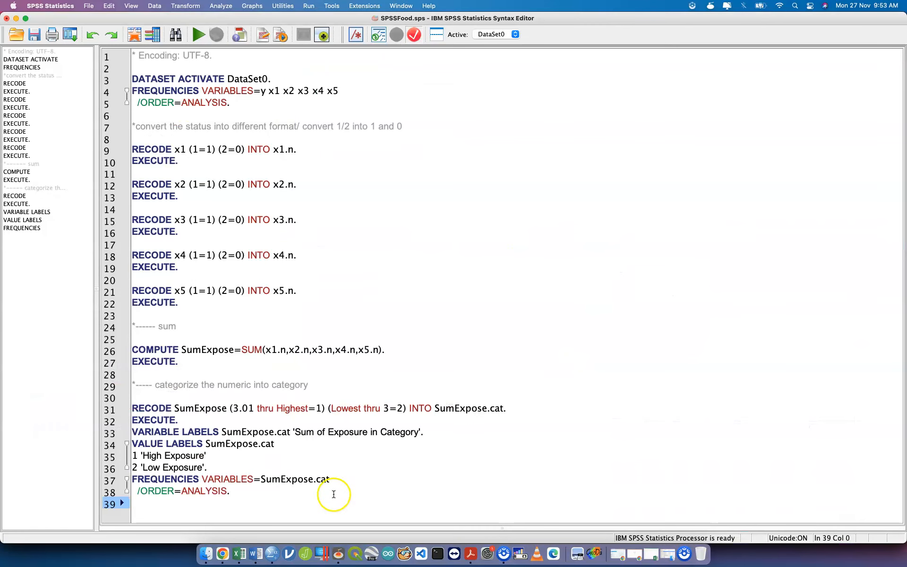
pyautogui.moveTo(331, 491); pyautogui.dragTo(122, 408)
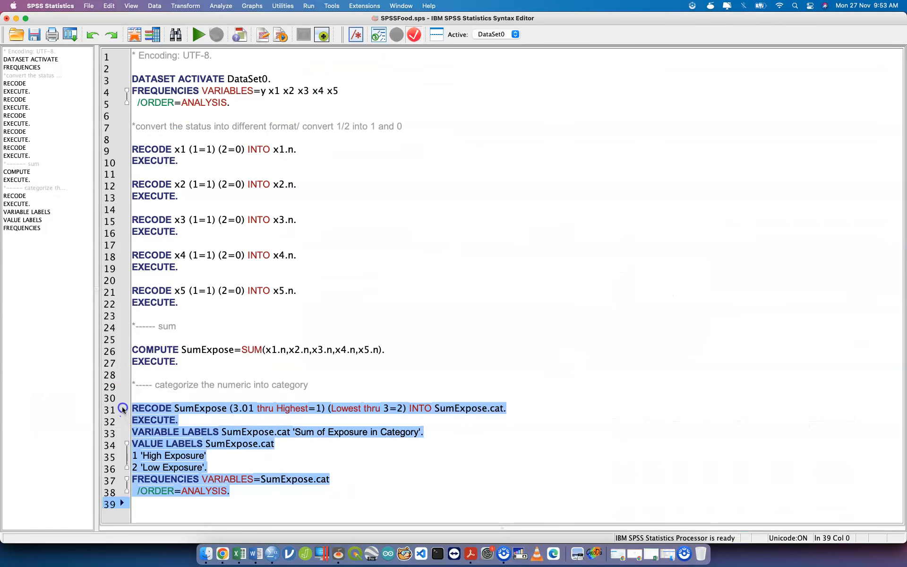
pyautogui.click(198, 35)
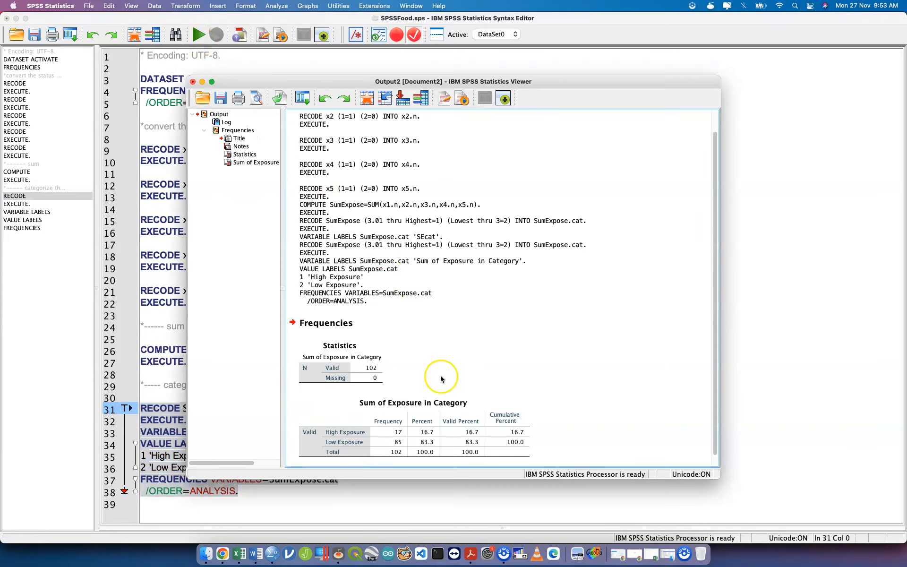
# Step: Examine the Sum of Exposure in Category frequency table, and close the output viewer
pyautogui.click(416, 425)
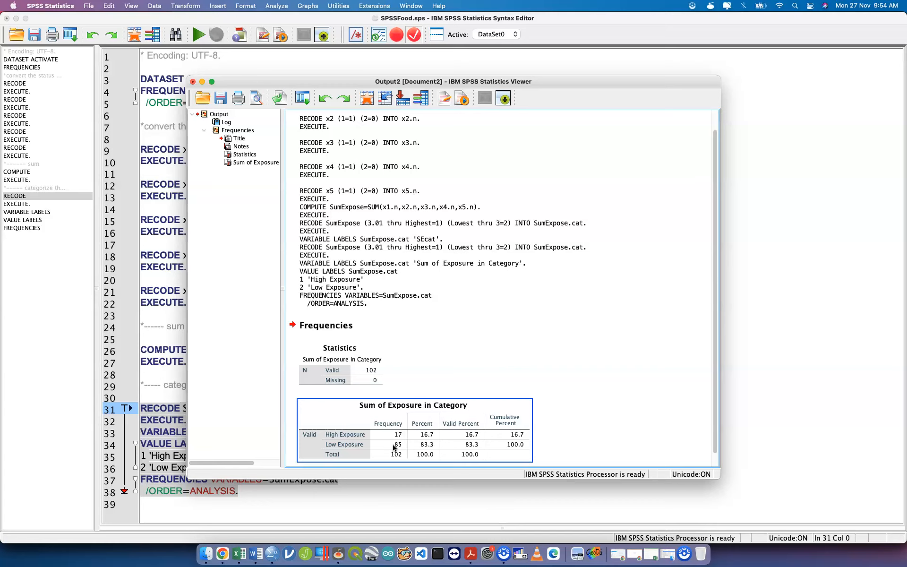
pyautogui.click(386, 397)
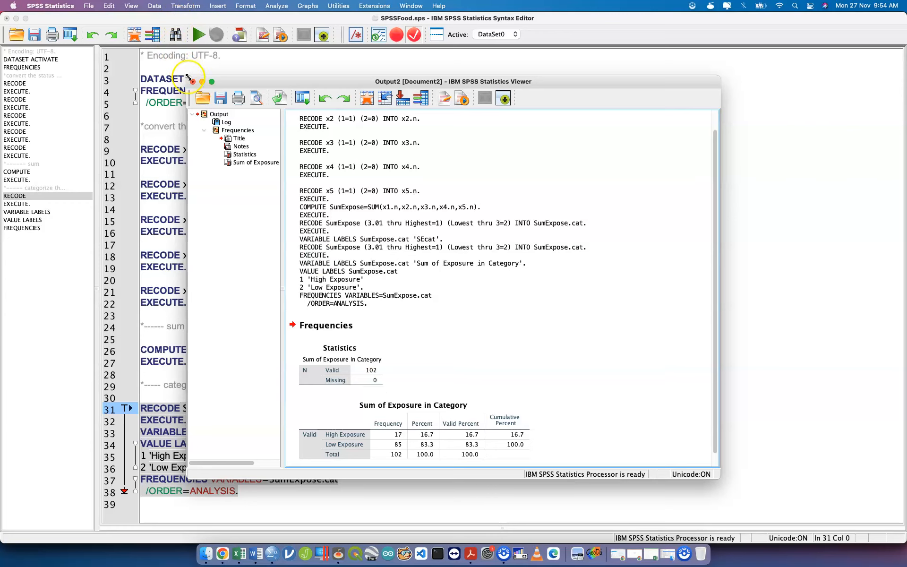
pyautogui.click(193, 82)
pyautogui.click(529, 303)
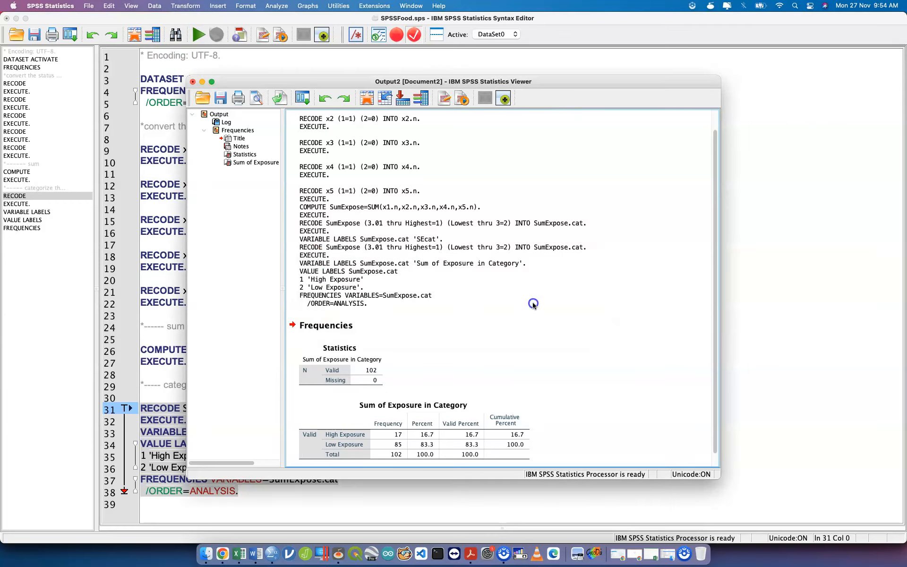
# Step: Switch to the data editor and delete the SumExpose.cat variable column
pyautogui.hotkey('ctrl', 'Up')
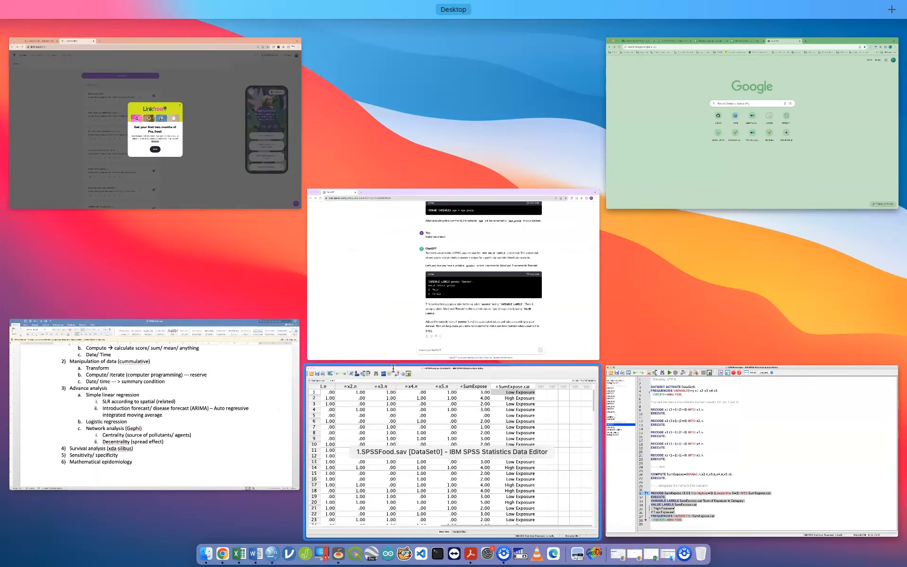
pyautogui.click(416, 388)
pyautogui.click(607, 78)
pyautogui.rightClick(606, 79)
pyautogui.click(628, 129)
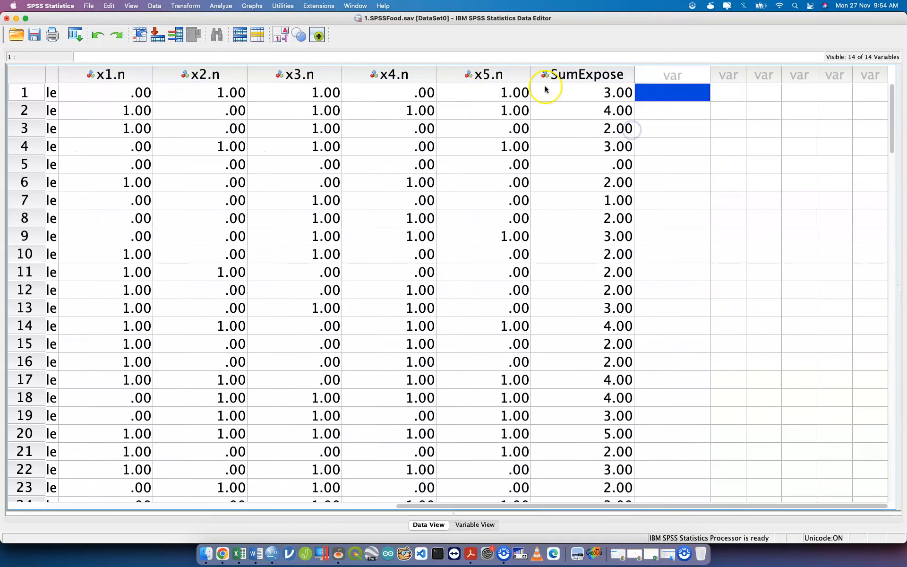
# Step: Start a cleared Recode into Different Variables setup with SumExpose as the input variable
pyautogui.click(217, 9)
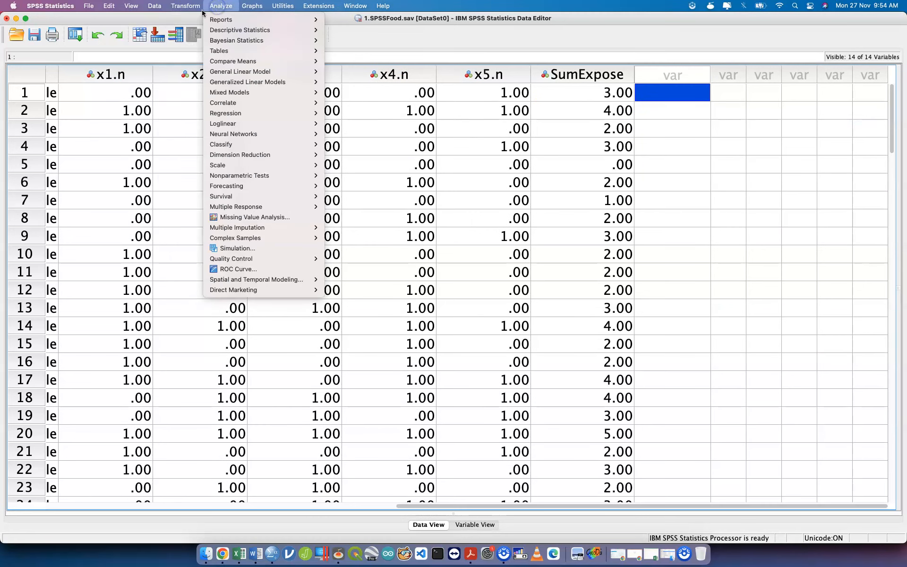
pyautogui.click(185, 6)
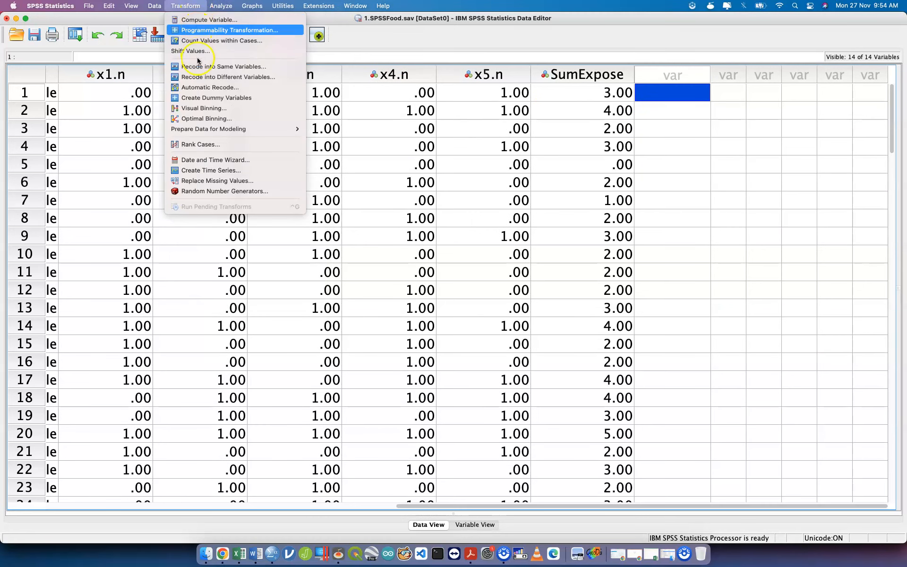
pyautogui.click(198, 77)
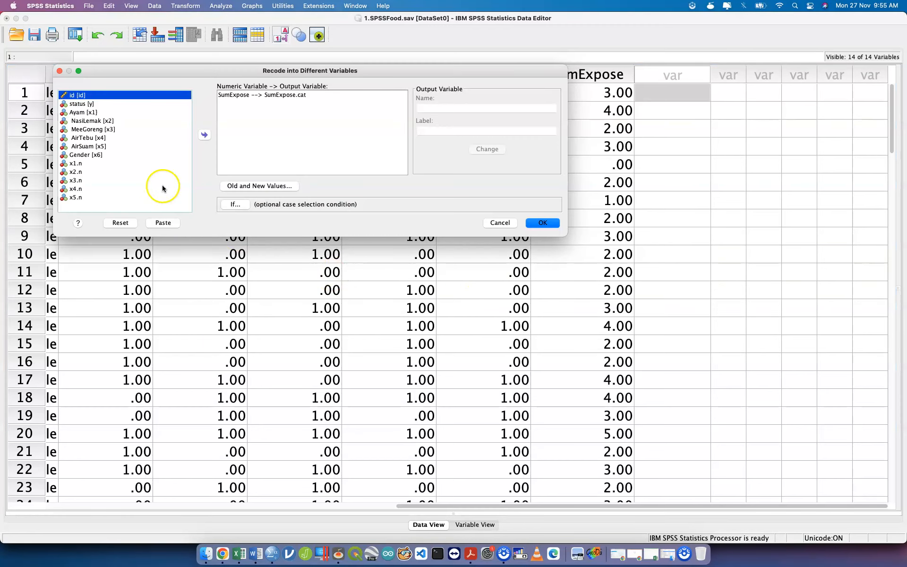
pyautogui.click(132, 222)
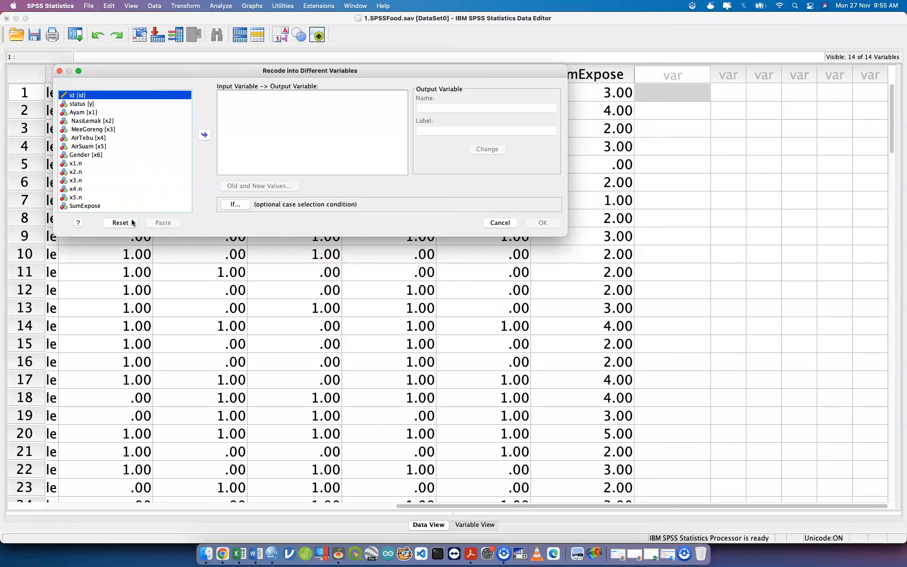
pyautogui.click(126, 206)
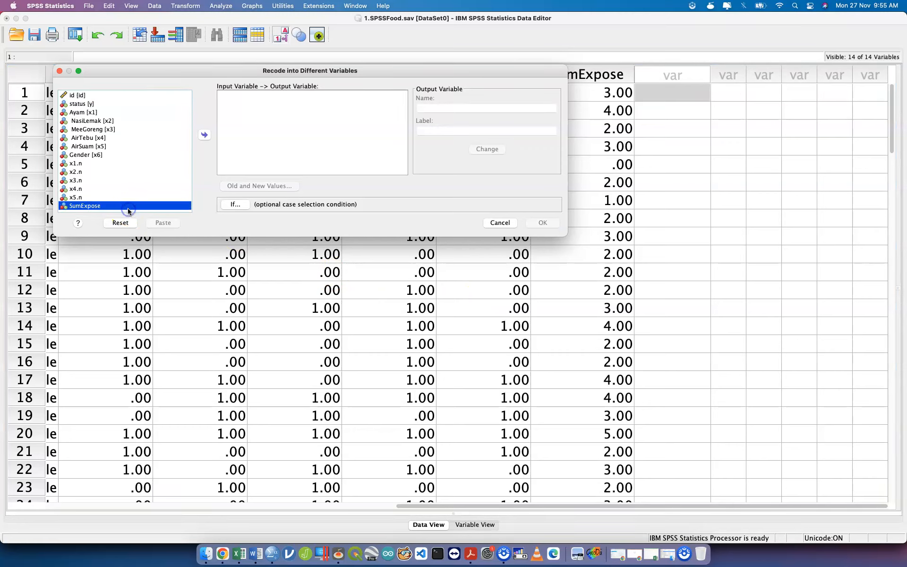
pyautogui.click(206, 133)
# Step: Name the output variable SumExpose.cat, apply the name, and open the old and new value definitions
pyautogui.click(437, 107)
pyautogui.click(472, 107)
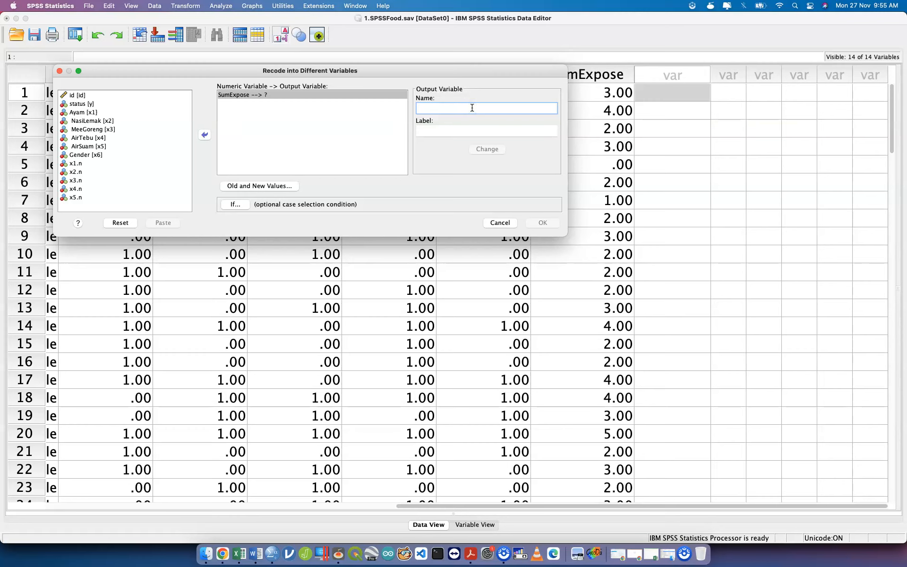
pyautogui.write('SumExposre')
pyautogui.press('BackSpace')
pyautogui.press('BackSpace')
pyautogui.write('se.cat')
pyautogui.press('Tab')
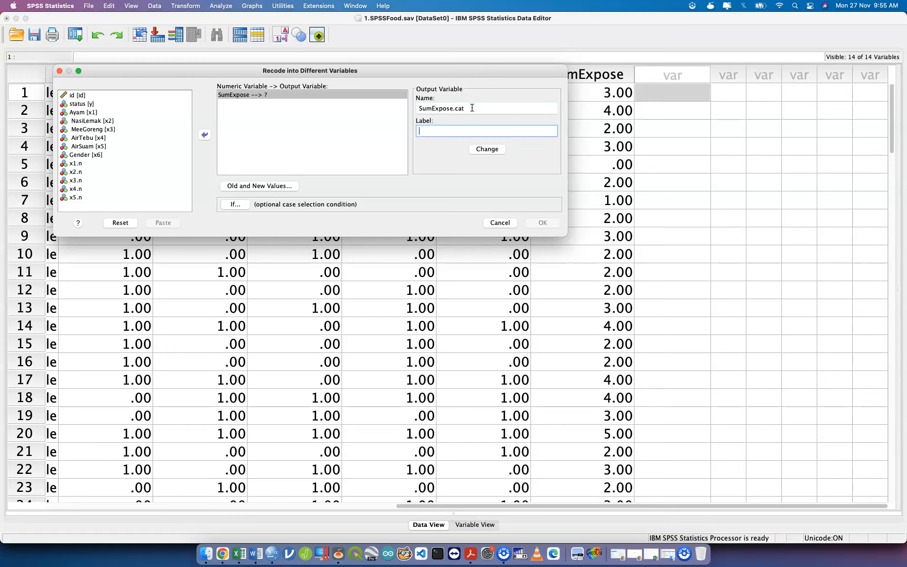
pyautogui.click(475, 153)
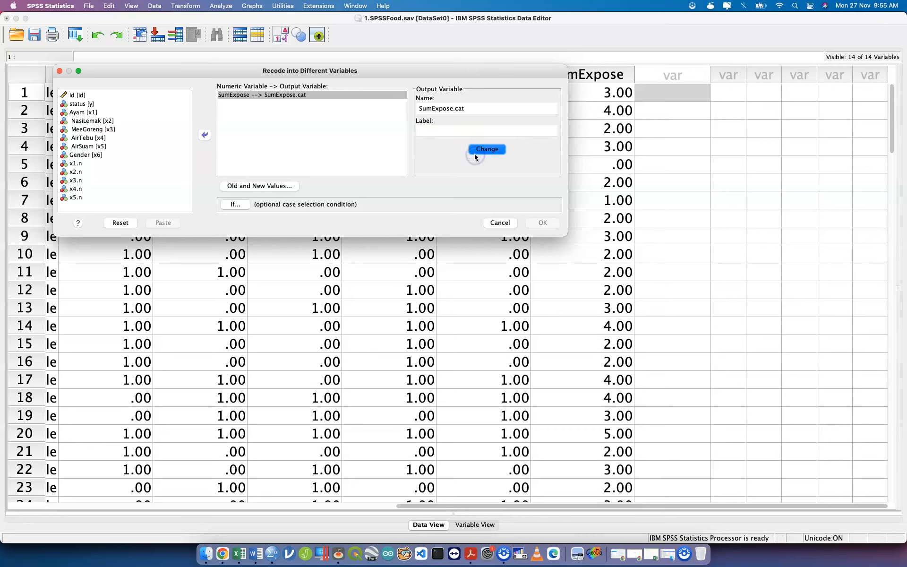
pyautogui.click(242, 186)
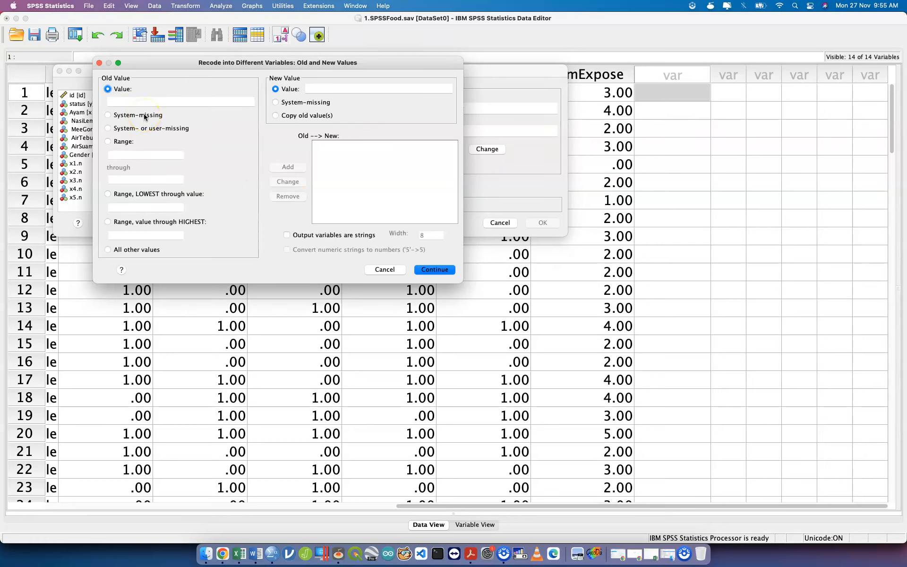
# Step: Add a recode rule that maps the single old value 0 to the new value 1
pyautogui.click(151, 101)
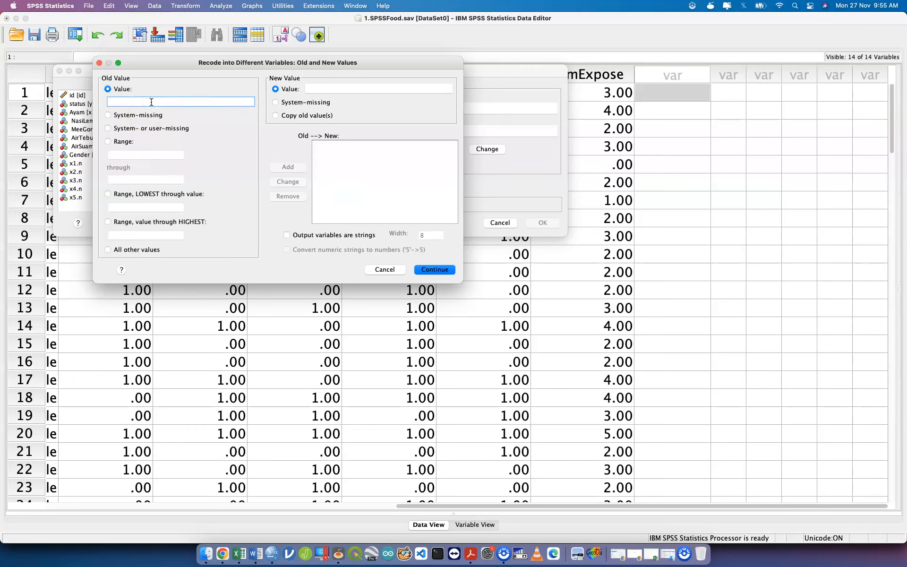
pyautogui.click(128, 195)
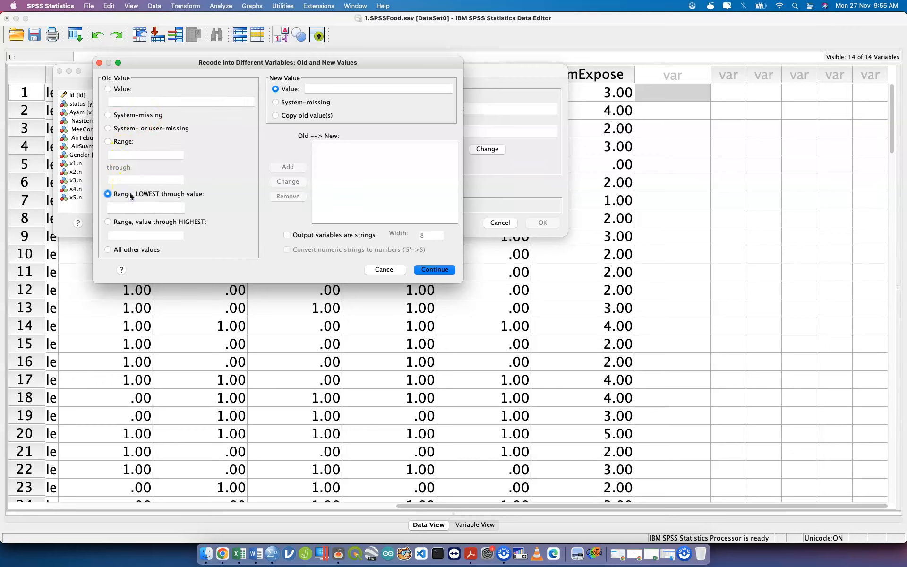
pyautogui.click(156, 222)
pyautogui.click(116, 95)
pyautogui.click(127, 100)
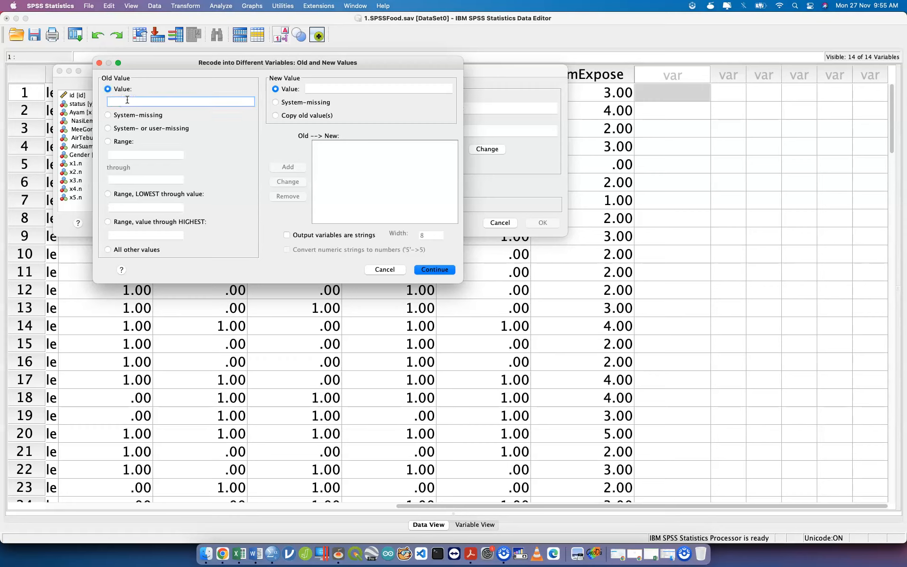
pyautogui.write('0')
pyautogui.click(317, 90)
pyautogui.write('1')
pyautogui.click(287, 166)
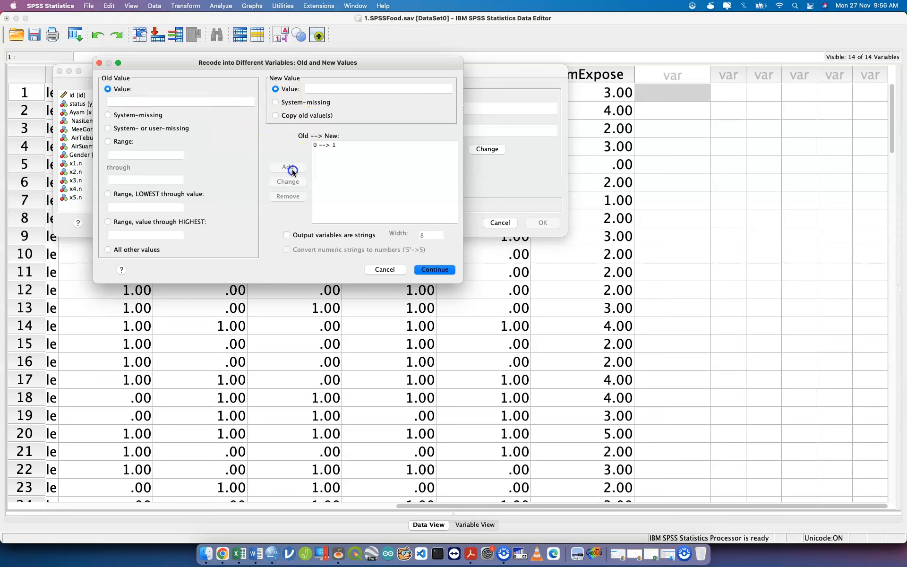
# Step: Add recode rules that map the old values 1 and 2 individually to the new value 1
pyautogui.click(190, 100)
pyautogui.write('1')
pyautogui.click(317, 89)
pyautogui.write('1')
pyautogui.click(289, 167)
pyautogui.click(207, 102)
pyautogui.write('2')
pyautogui.click(321, 89)
pyautogui.write('1')
pyautogui.click(288, 167)
# Step: Remove all three single-value recode rules from the Old --> New list
pyautogui.click(316, 146)
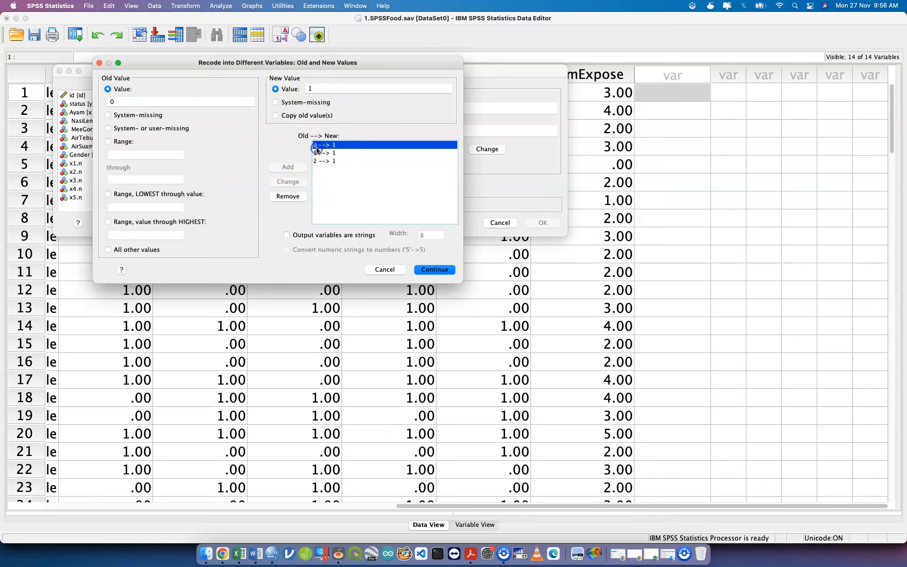
pyautogui.click(318, 153)
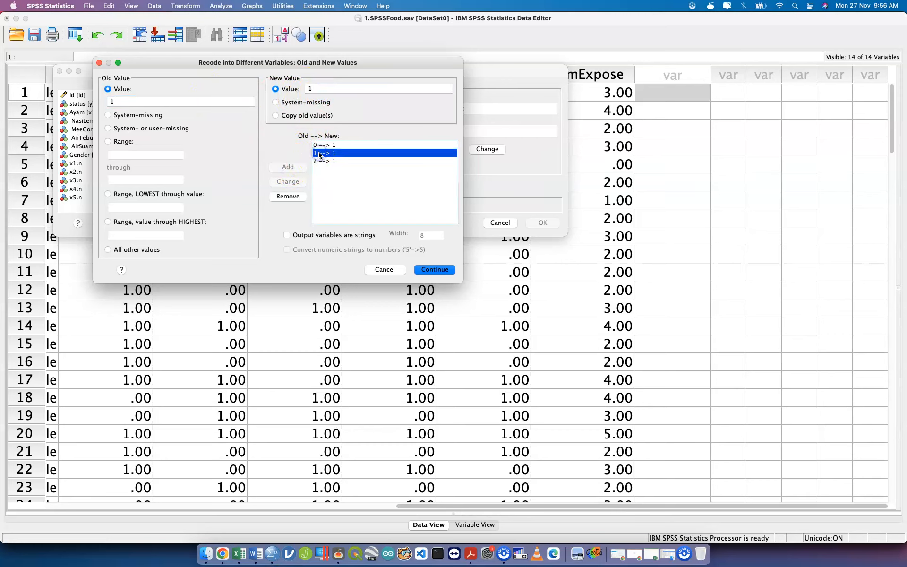
pyautogui.click(323, 162)
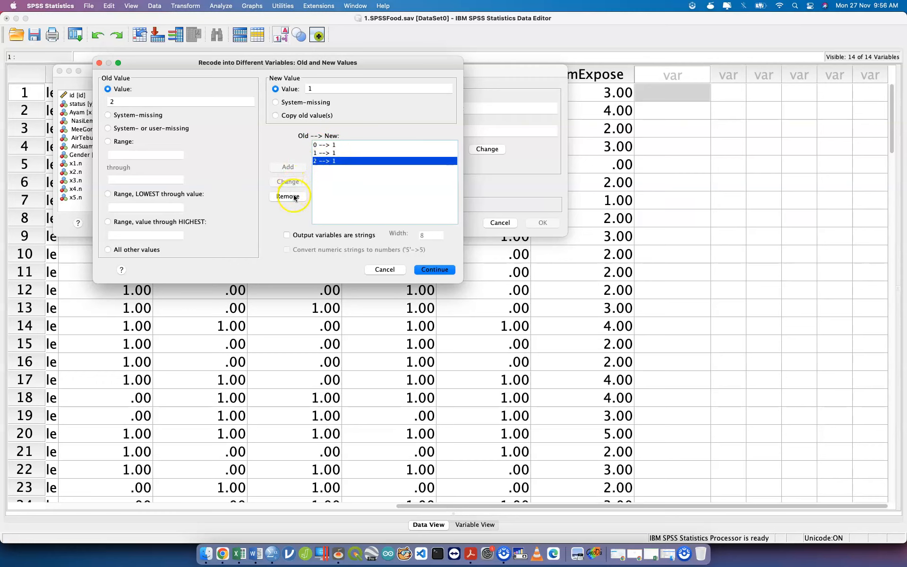
pyautogui.click(287, 196)
pyautogui.click(330, 146)
pyautogui.click(297, 196)
pyautogui.click(330, 146)
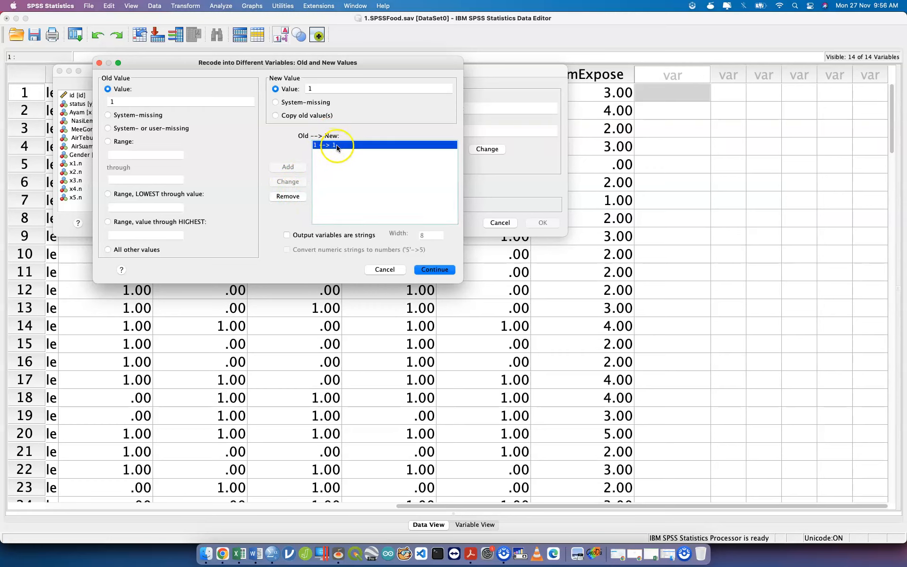
pyautogui.click(288, 198)
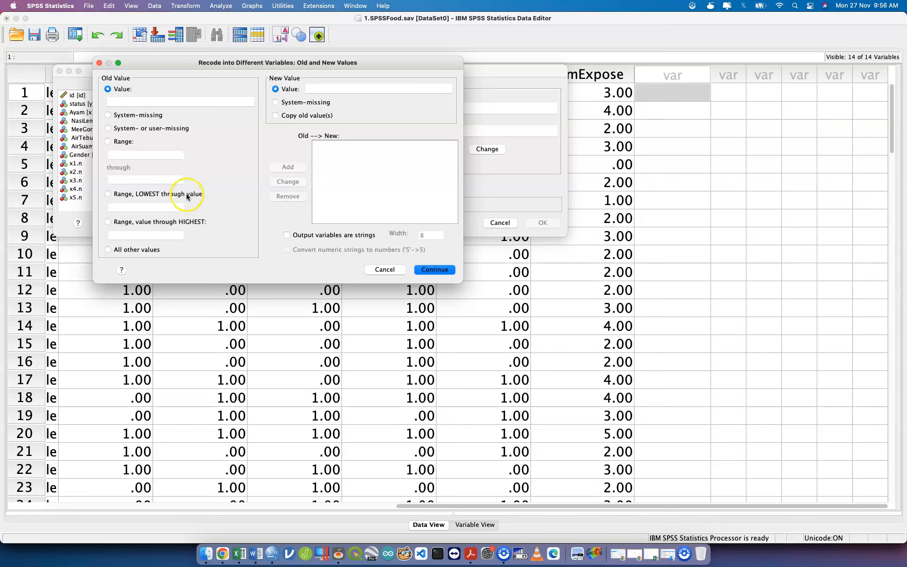
# Step: Add a recode rule that maps the range from the lowest value through 2 to the new value 1
pyautogui.click(193, 221)
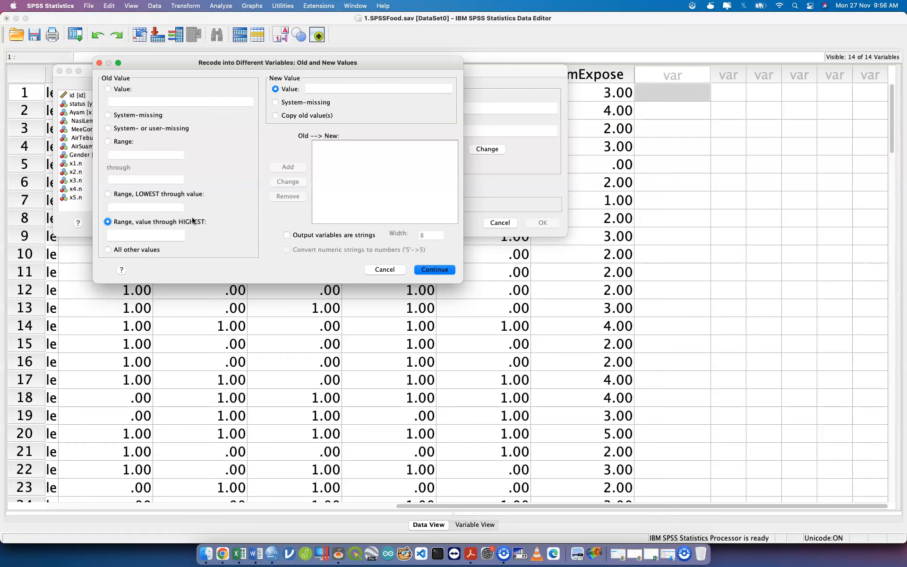
pyautogui.click(165, 236)
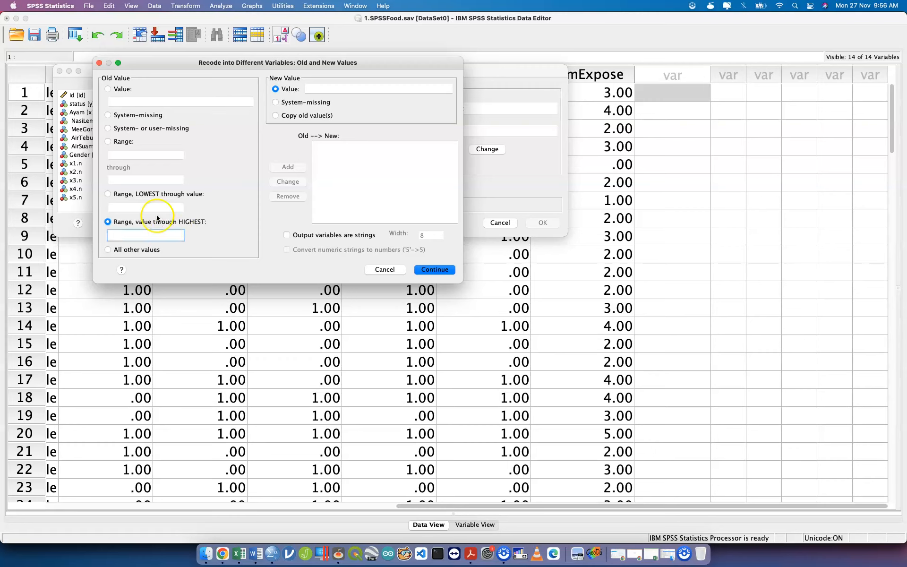
pyautogui.click(149, 198)
pyautogui.click(155, 205)
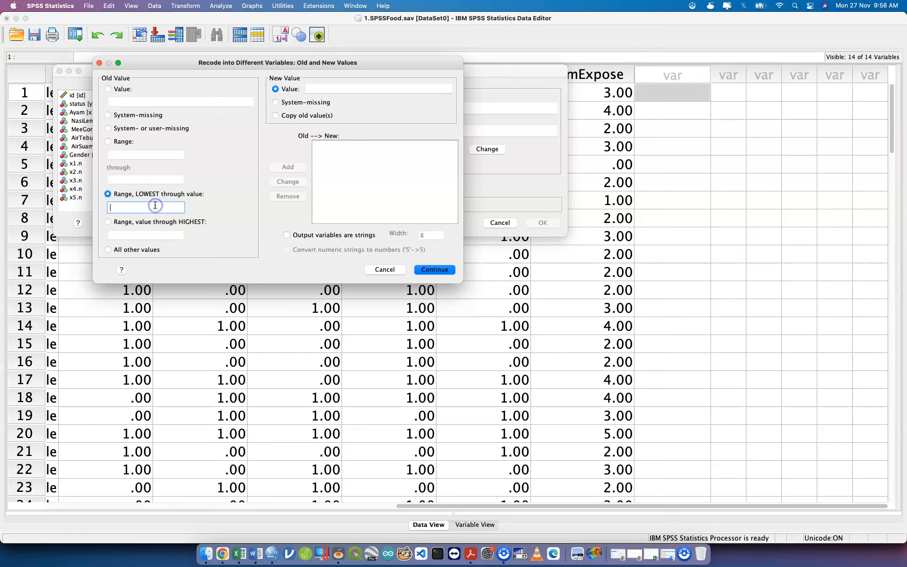
pyautogui.write('2')
pyautogui.press('BackSpace')
pyautogui.write('3')
pyautogui.click(329, 88)
pyautogui.write('1')
pyautogui.click(289, 168)
# Step: Add a recode rule mapping the range 3.01 through the highest value to 2, and accept the value definitions
pyautogui.click(141, 223)
pyautogui.click(143, 235)
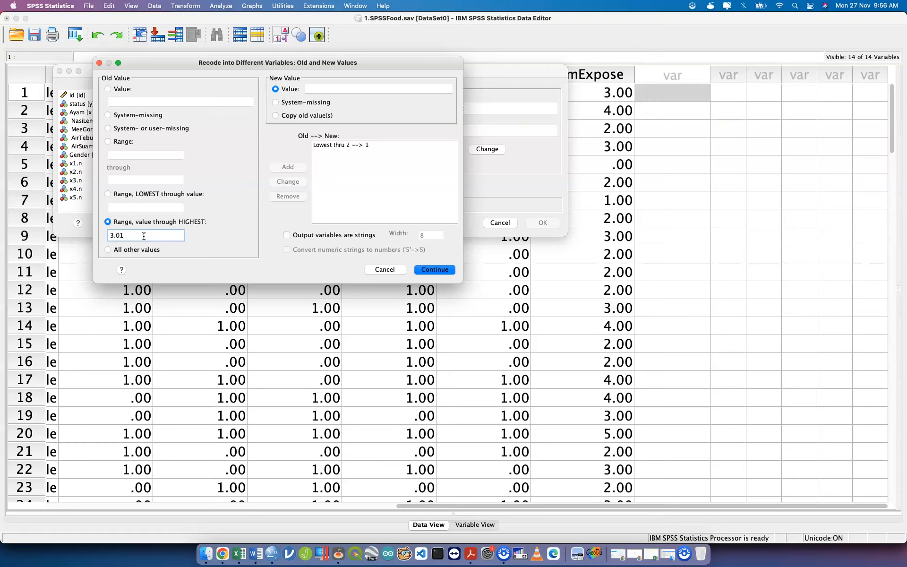
pyautogui.press('Tab')
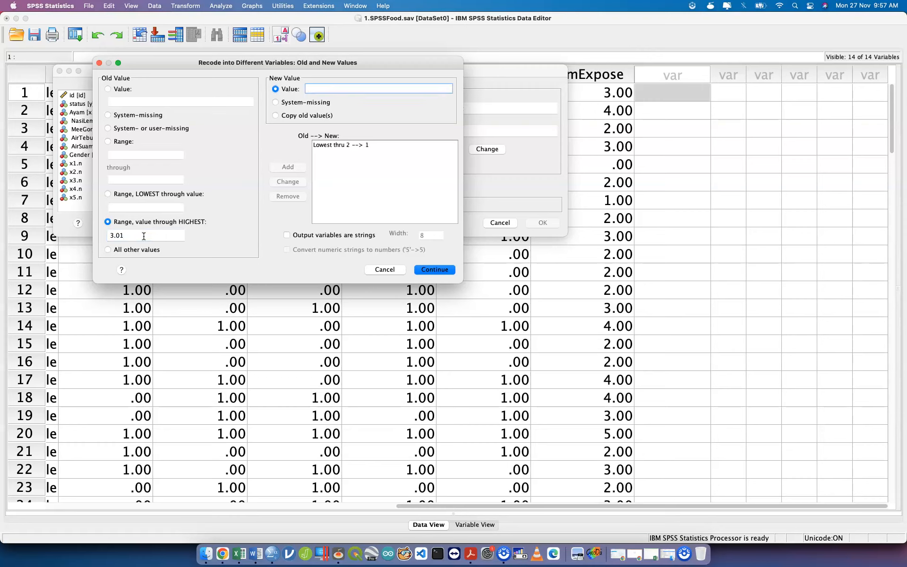
pyautogui.write('2')
pyautogui.click(287, 167)
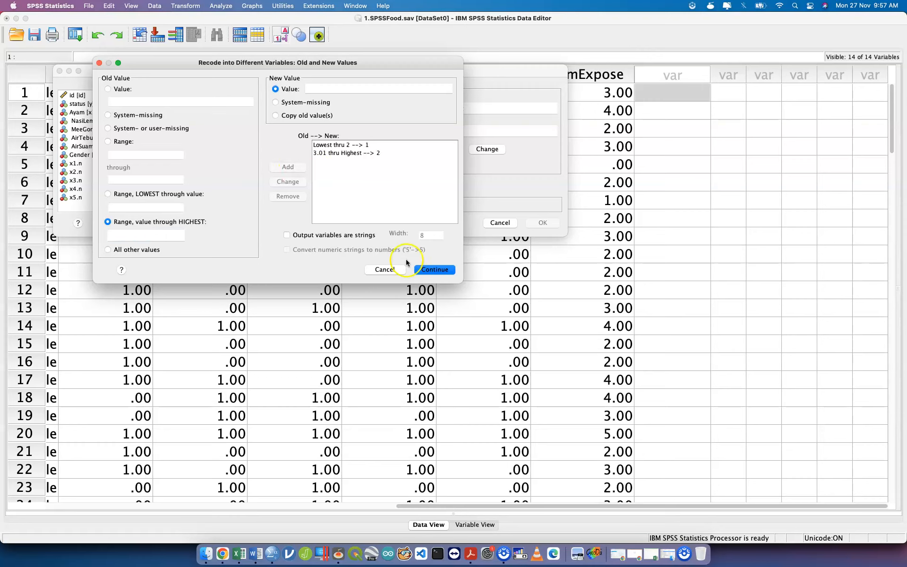
pyautogui.click(437, 268)
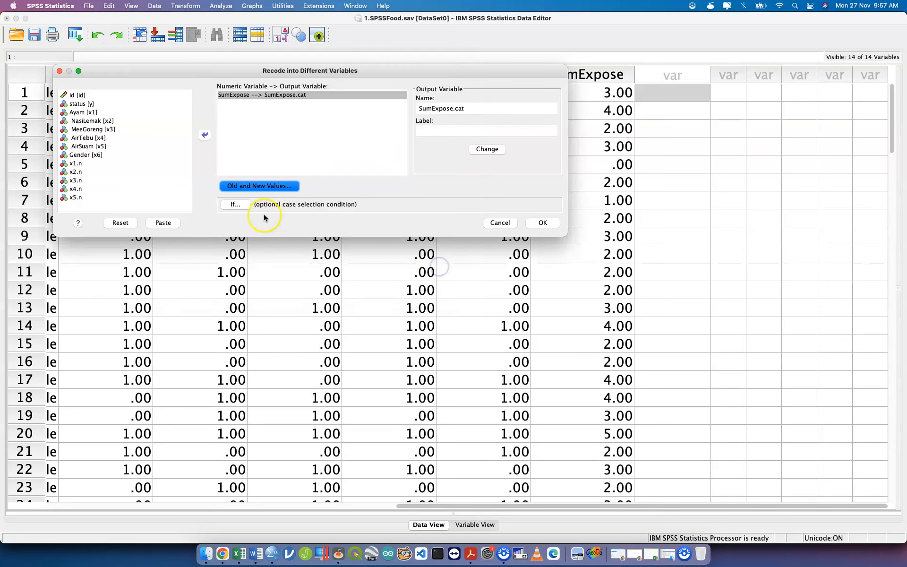
# Step: Paste the SumExpose.cat recode command into the syntax file and bring up the Syntax Editor window
pyautogui.click(163, 223)
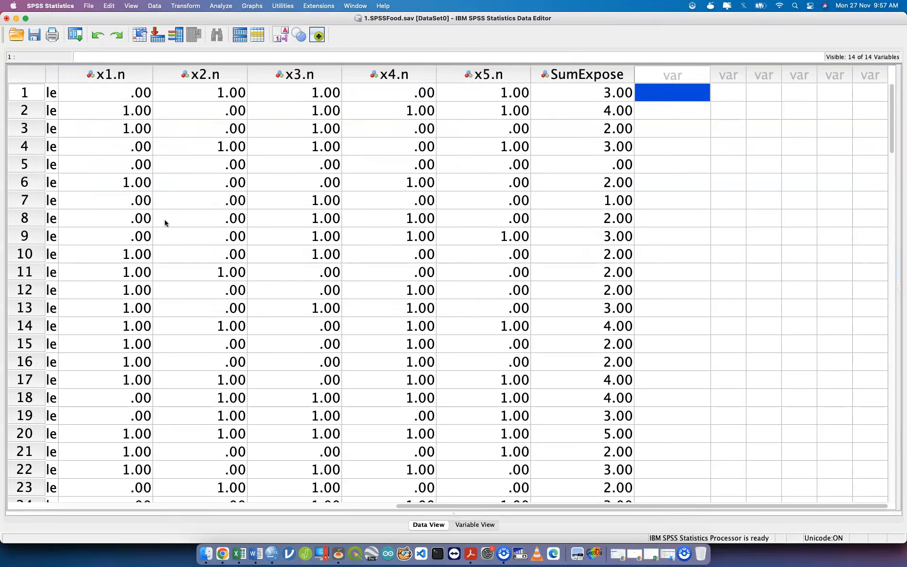
pyautogui.hotkey('ctrl', 'Up')
pyautogui.click(331, 452)
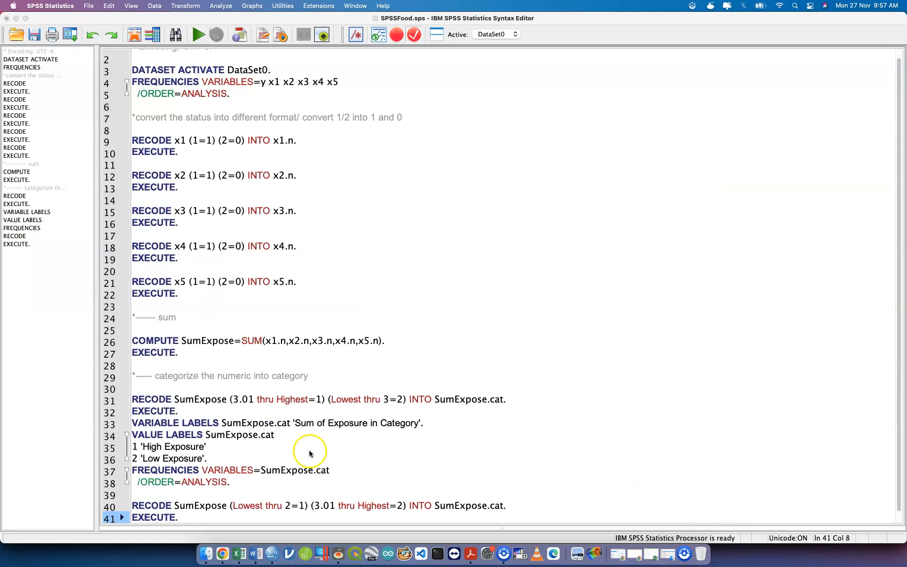
# Step: Delete the old SumExpose recode and its EXECUTE line beneath the "categorize the numeric into category" comment
pyautogui.click(260, 517)
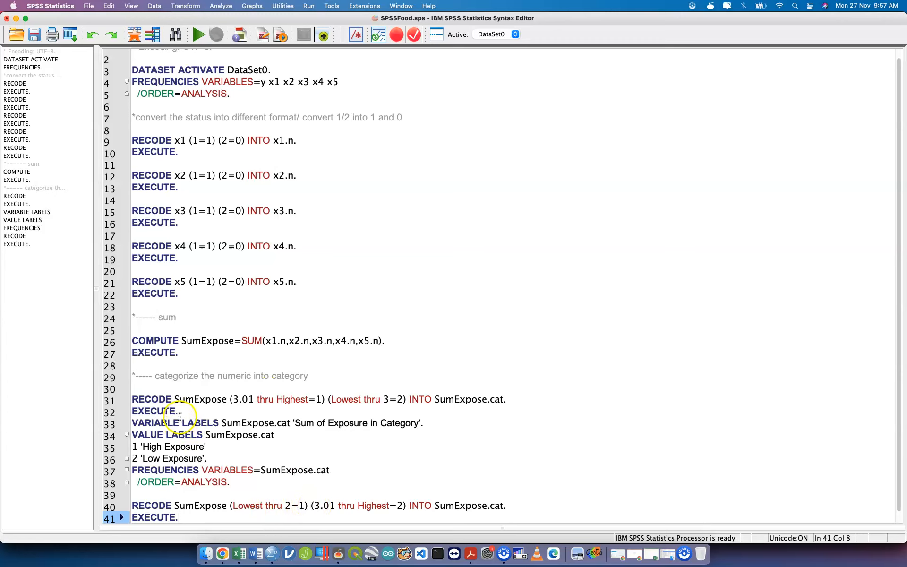
pyautogui.moveTo(178, 412); pyautogui.dragTo(124, 401)
pyautogui.press('BackSpace')
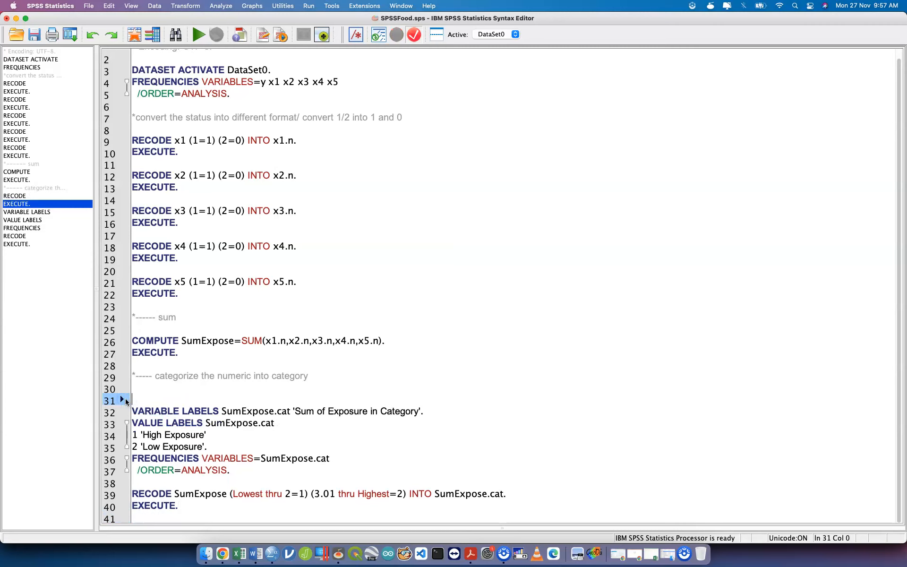
# Step: Move the newly pasted SumExpose recode and EXECUTE up above VARIABLE LABELS, followed by a blank line
pyautogui.moveTo(178, 506); pyautogui.dragTo(119, 497)
pyautogui.press('super+c')
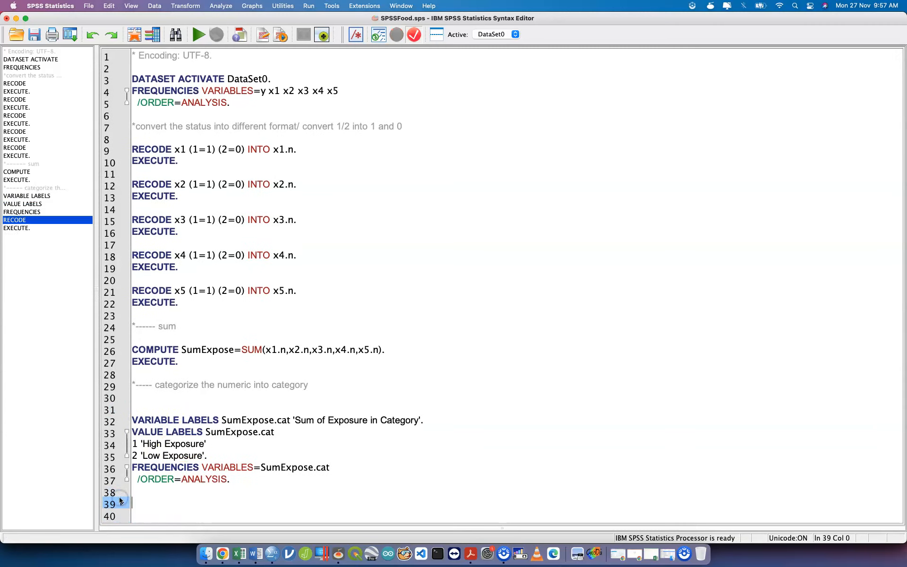
pyautogui.click(202, 409)
pyautogui.press('super+v')
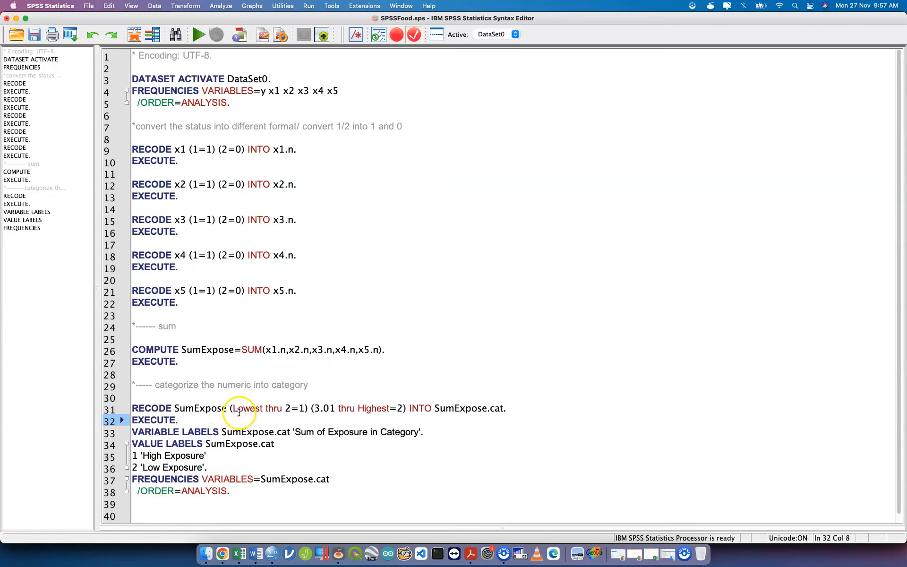
pyautogui.press('Return')
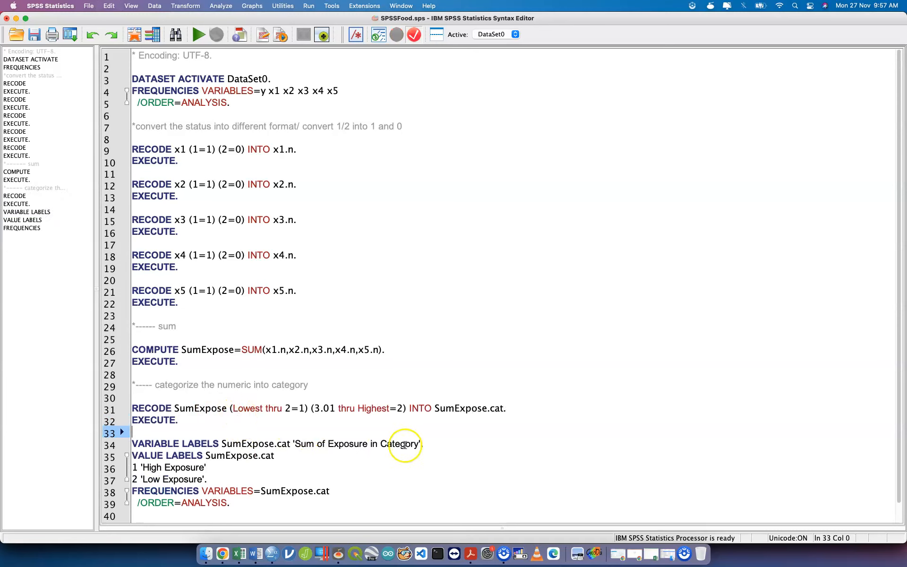
# Step: Insert a blank line between the VARIABLE LABELS and VALUE LABELS commands
pyautogui.click(436, 447)
pyautogui.press('Return')
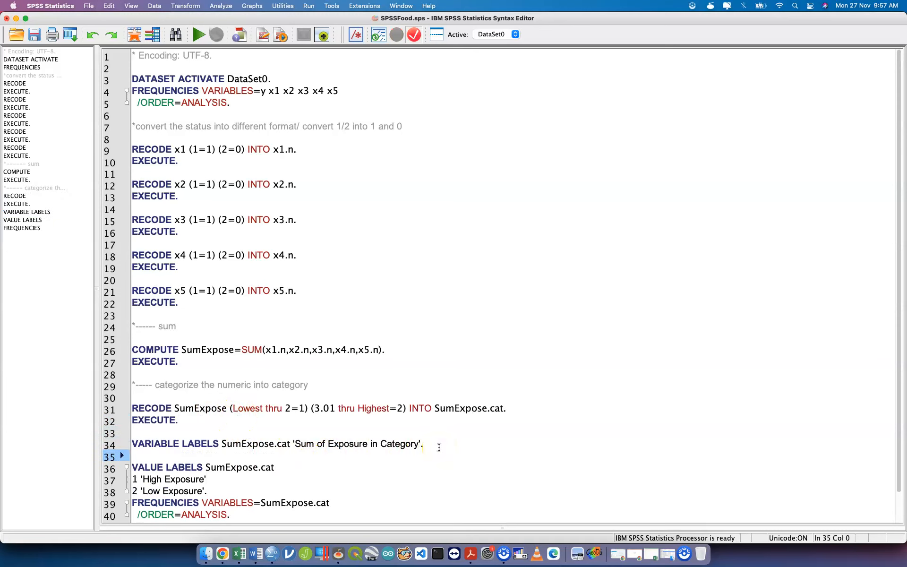
pyautogui.press('Up')
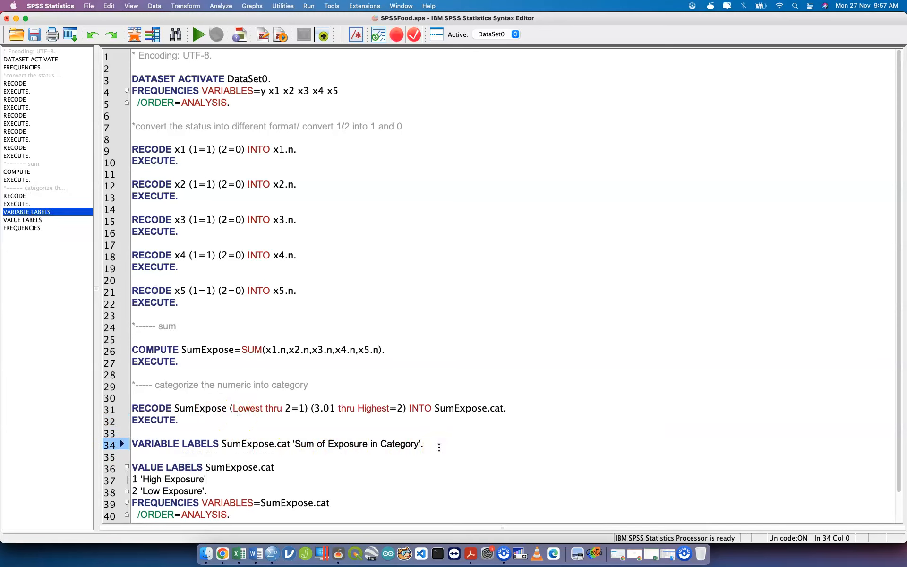
# Step: Examine the SumExpose definition in the Data Editor's Variable View and return to the Syntax Editor
pyautogui.hotkey('ctrl', 'Up')
pyautogui.click(439, 447)
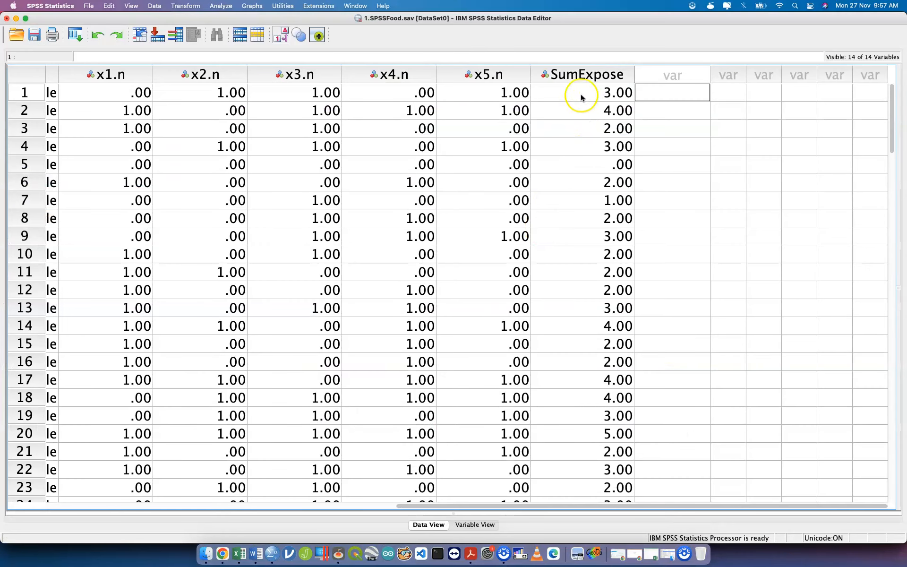
pyautogui.doubleClick(585, 74)
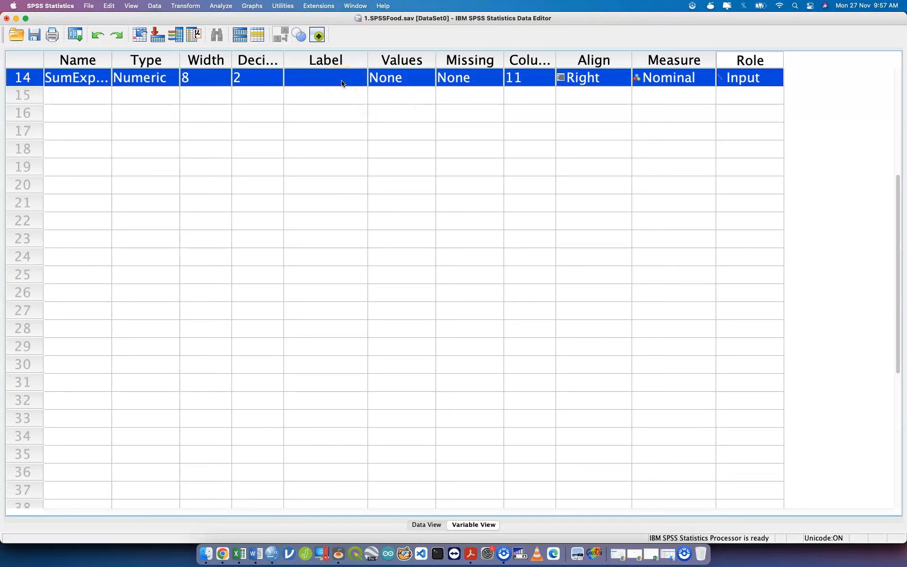
pyautogui.hotkey('ctrl', 'Up')
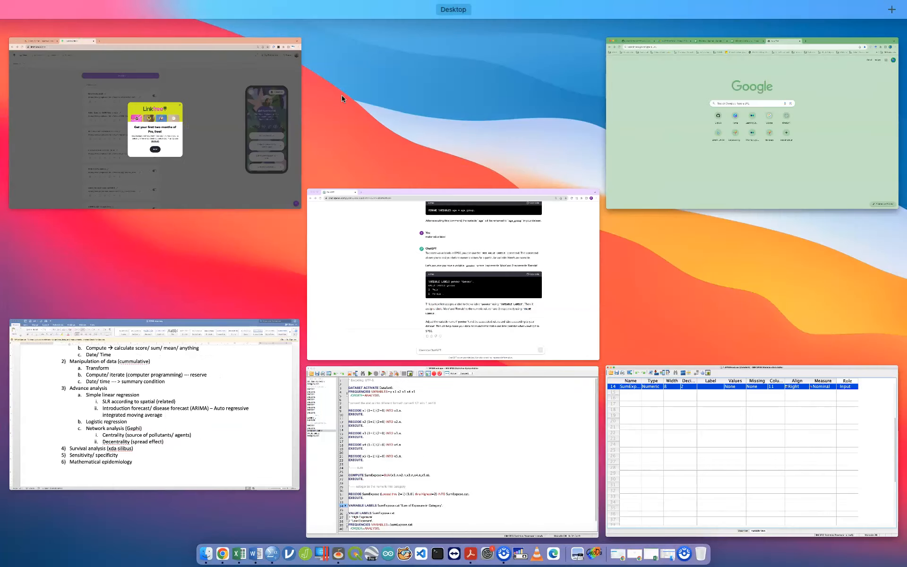
pyautogui.click(314, 465)
# Step: Remove the blank line above VALUE LABELS and delete the FREQUENCIES command for SumExpose.cat
pyautogui.click(212, 458)
pyautogui.press('BackSpace')
pyautogui.press('Down')
pyautogui.press('Down')
pyautogui.press('Down')
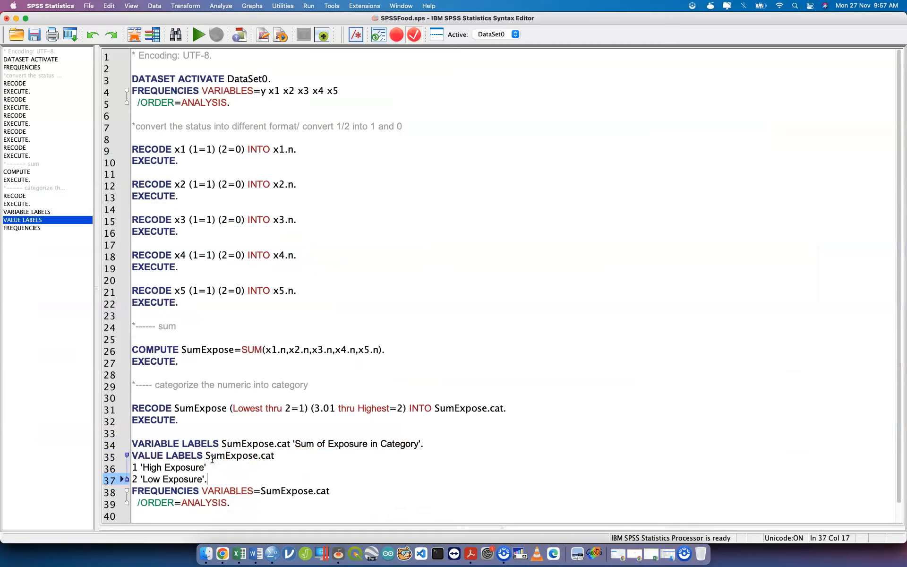
pyautogui.press('Down')
pyautogui.press('Home')
pyautogui.hotkey('shift', 'Down')
pyautogui.hotkey('shift', 'Down')
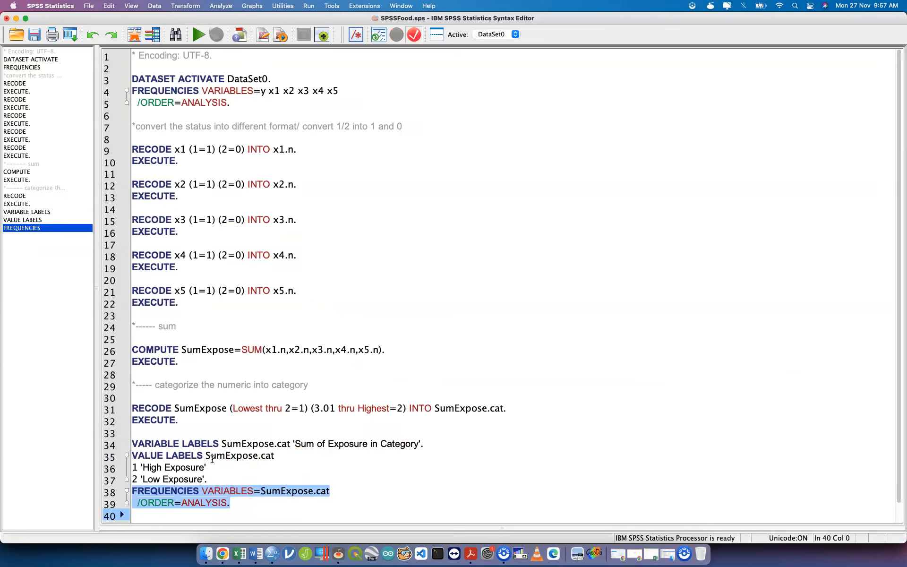
pyautogui.press('BackSpace')
pyautogui.press('BackSpace')
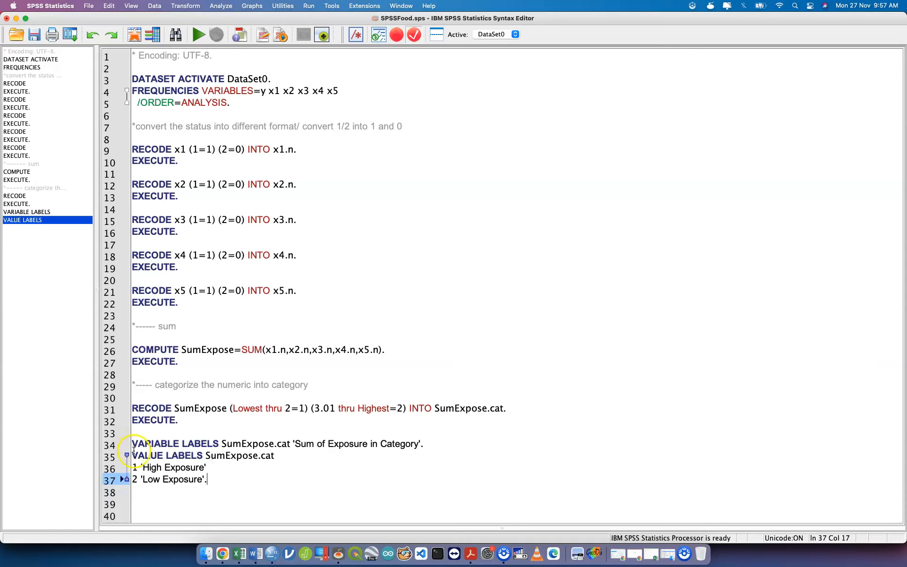
# Step: Swap the SumExpose.cat value labels so that 1 is 'Low Exposure' and 2 is 'High Exposure'
pyautogui.doubleClick(149, 467)
pyautogui.write('Low')
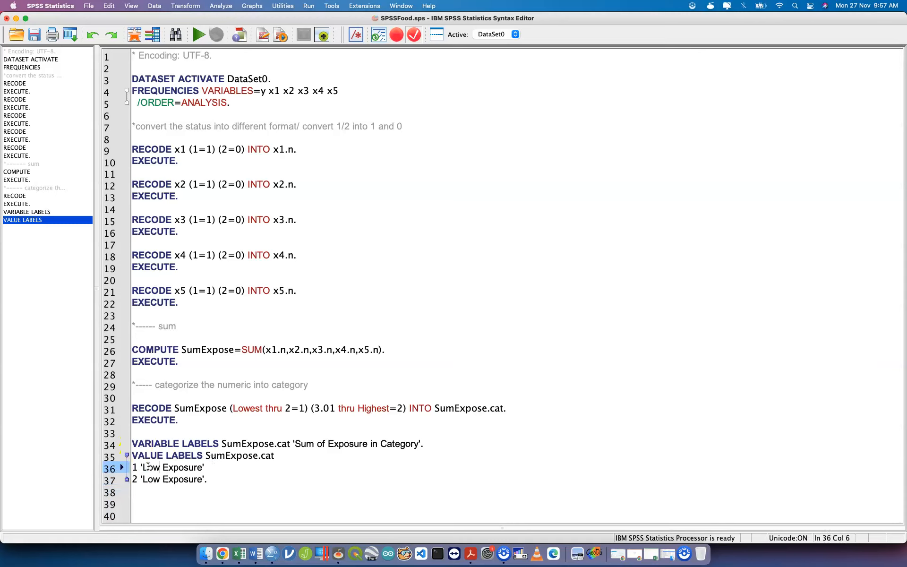
pyautogui.press('Down')
pyautogui.press('BackSpace')
pyautogui.press('BackSpace')
pyautogui.press('BackSpace')
pyautogui.press('BackSpace')
pyautogui.write("'H")
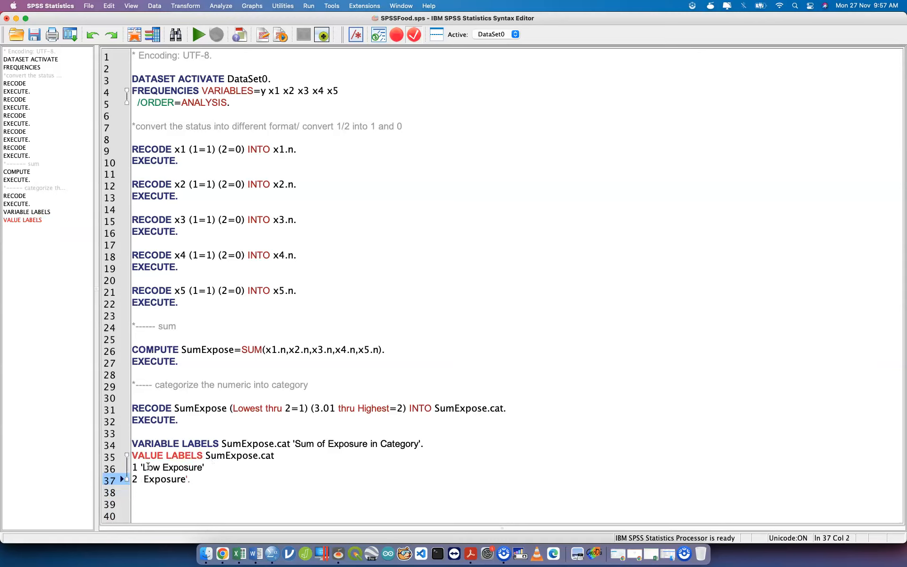
pyautogui.write('igh')
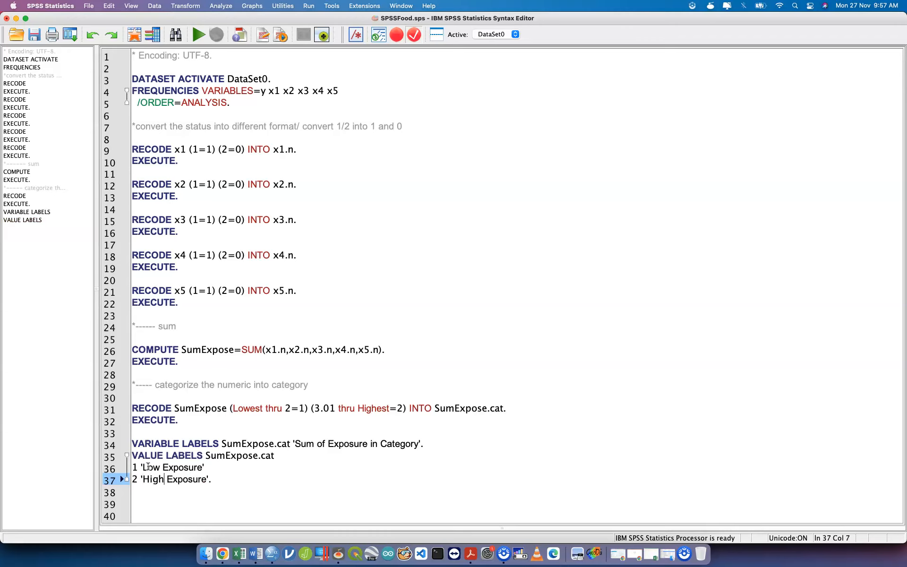
# Step: Run the SumExpose.cat recode and label commands and switch to the Data Editor
pyautogui.moveTo(220, 492); pyautogui.dragTo(121, 408)
pyautogui.press('super+r')
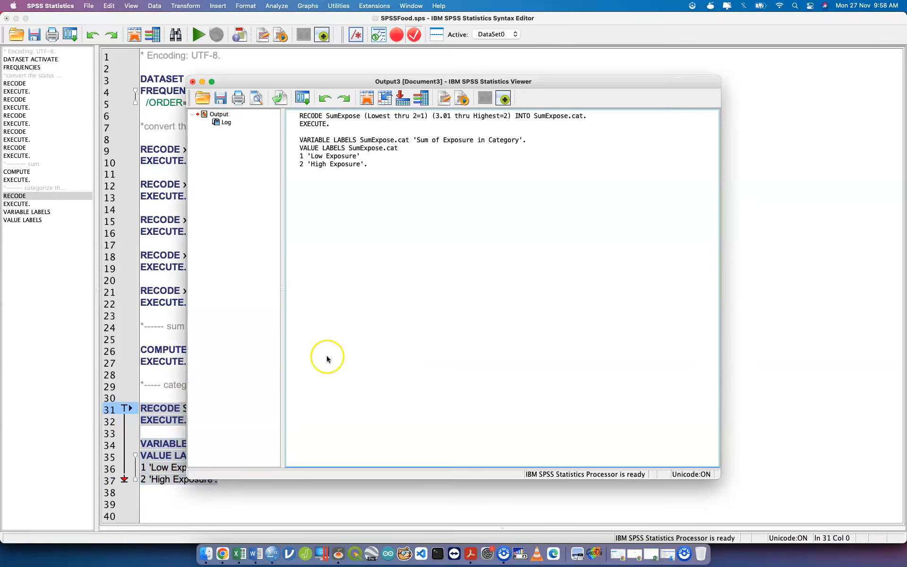
pyautogui.hotkey('ctrl', 'Up')
pyautogui.click(341, 363)
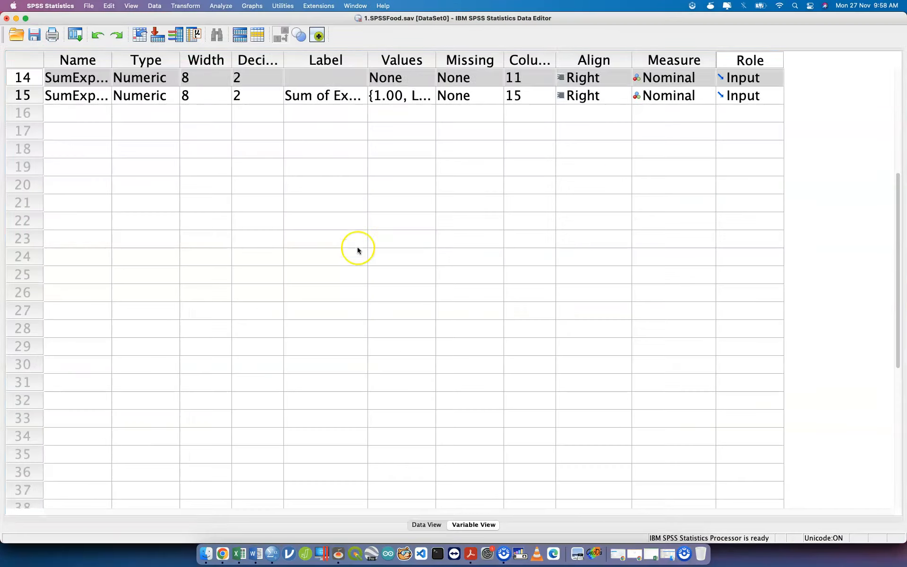
# Step: Check the new variable's name, label and value labels, and compare its categories with SumExpose in Data View
pyautogui.click(88, 98)
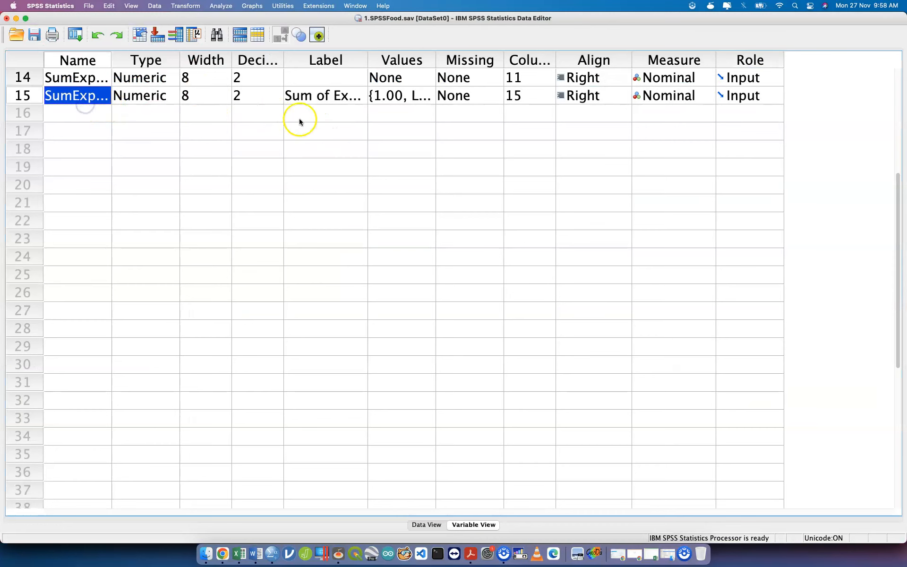
pyautogui.click(327, 95)
pyautogui.click(409, 96)
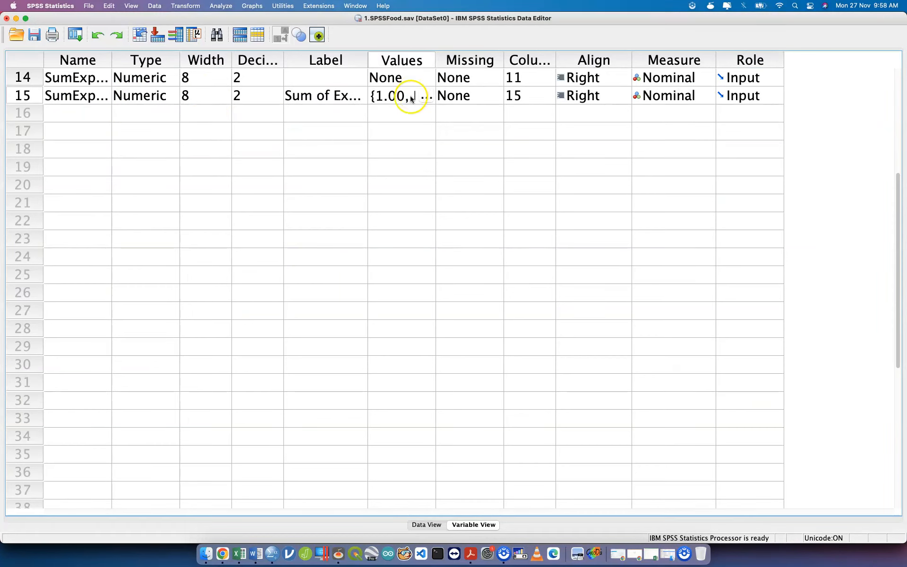
pyautogui.click(426, 95)
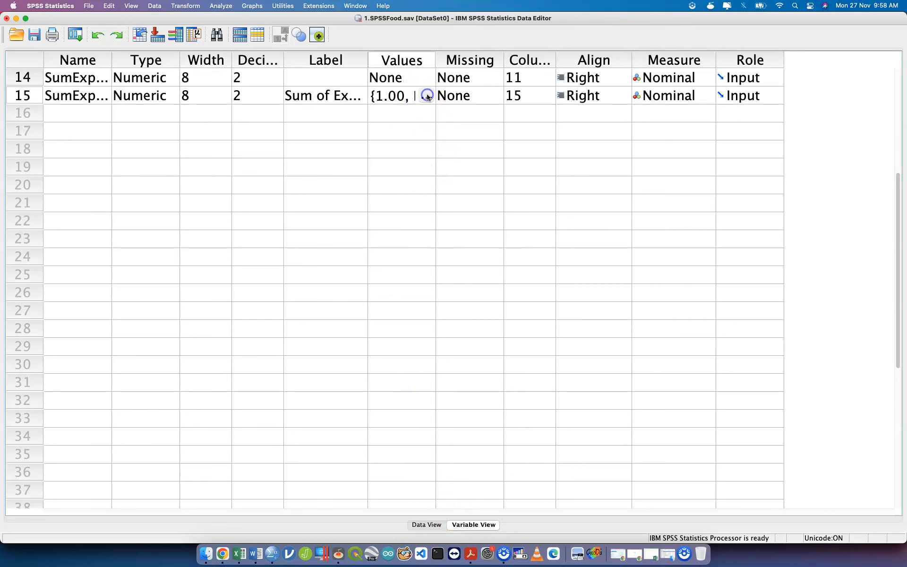
pyautogui.click(502, 338)
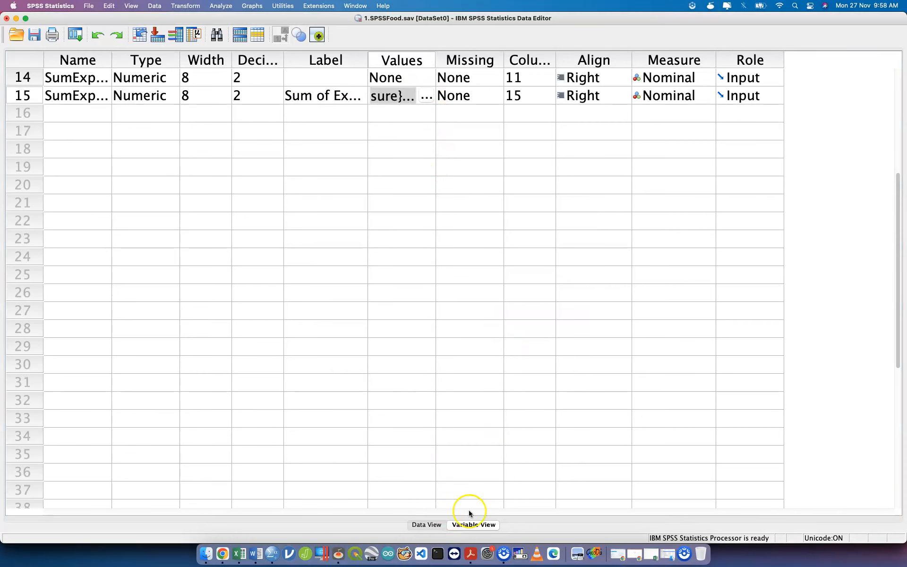
pyautogui.click(426, 524)
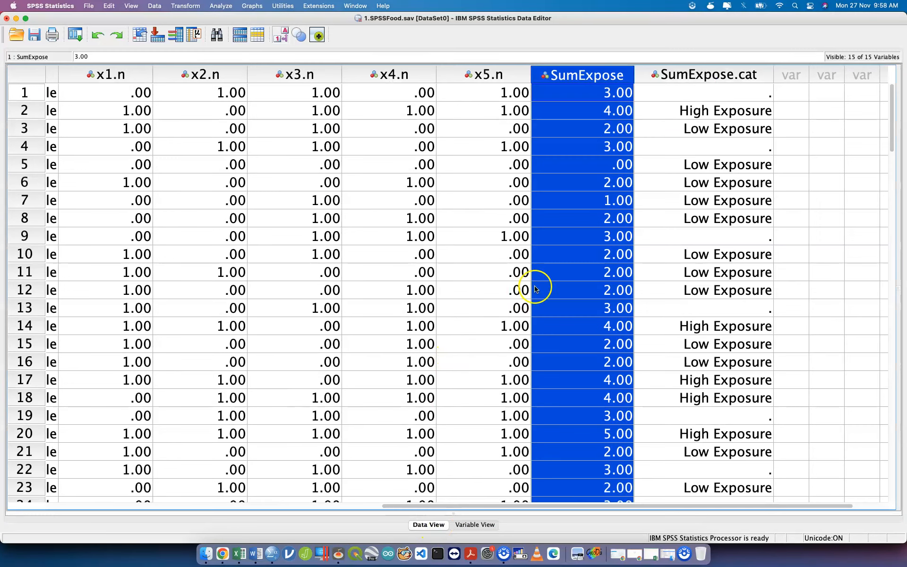
pyautogui.hscroll(1, 616, 236)
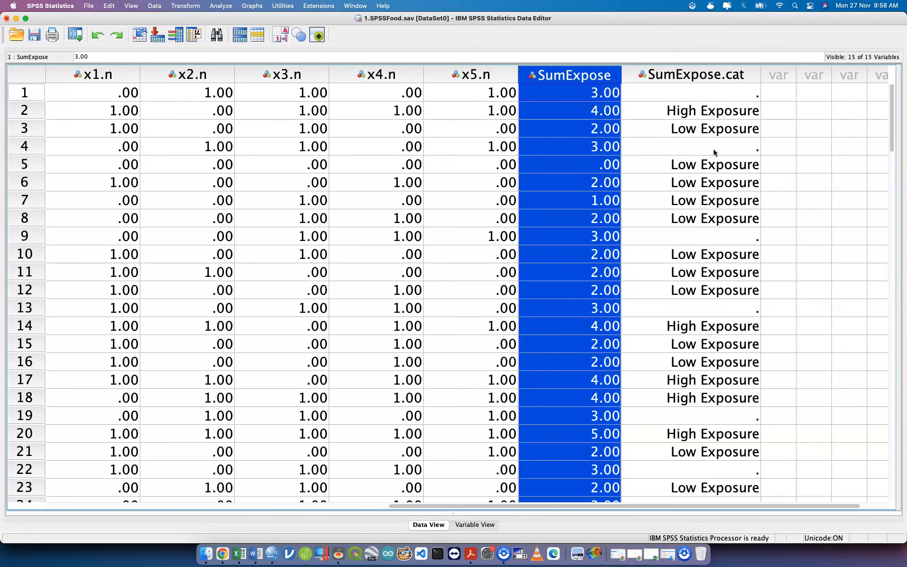
# Step: Change the upper limit of the first SumExpose recode range to 3 in the Syntax Editor
pyautogui.hotkey('ctrl', 'Up')
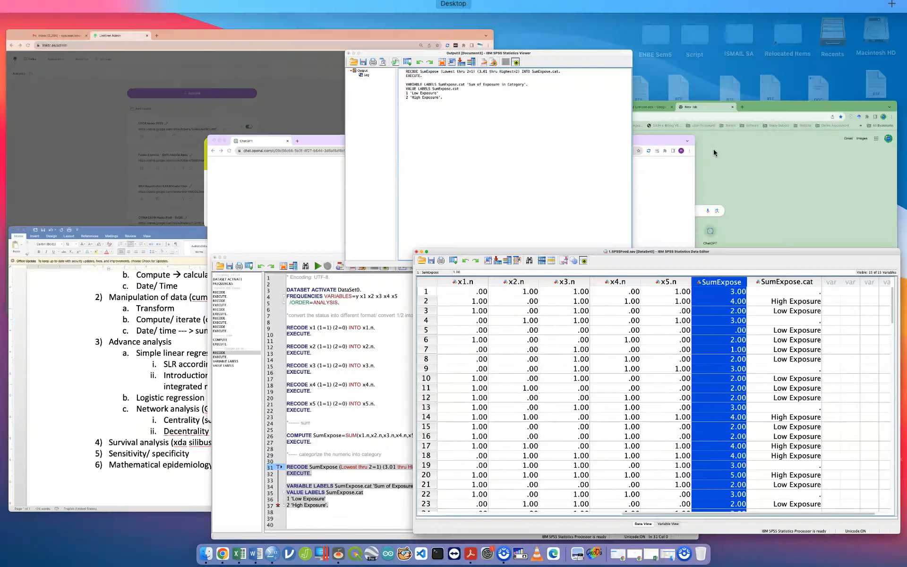
pyautogui.click(492, 437)
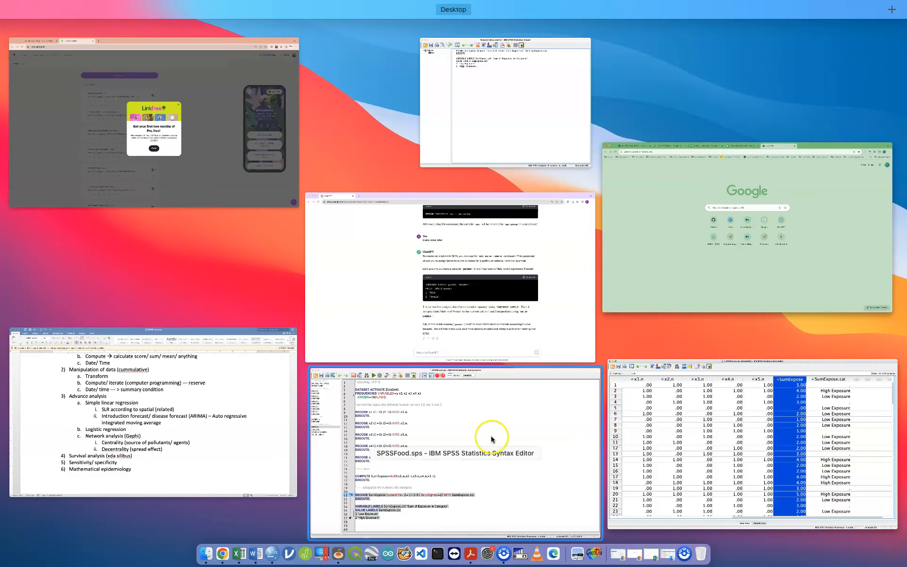
pyautogui.click(300, 409)
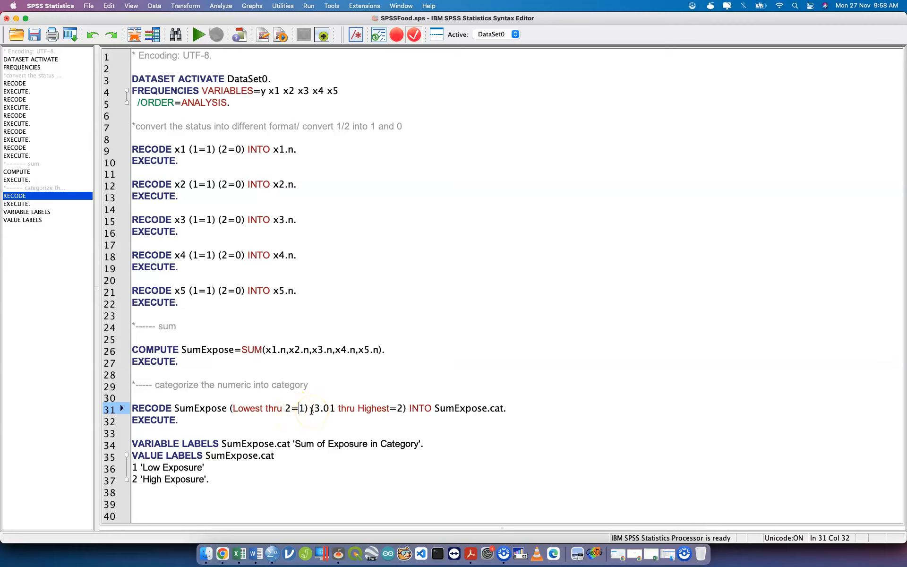
pyautogui.press('BackSpace')
pyautogui.hotkey('ctrl', 'Up')
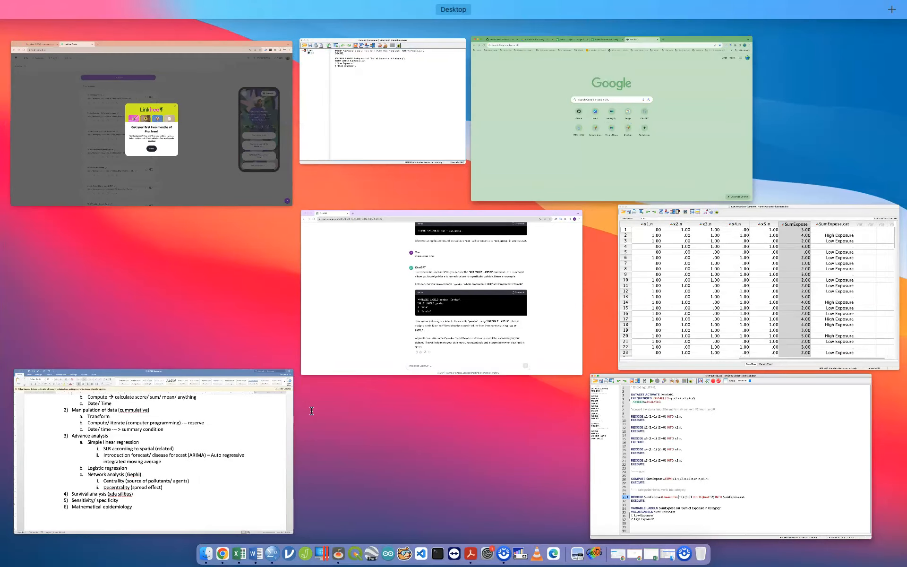
pyautogui.click(708, 456)
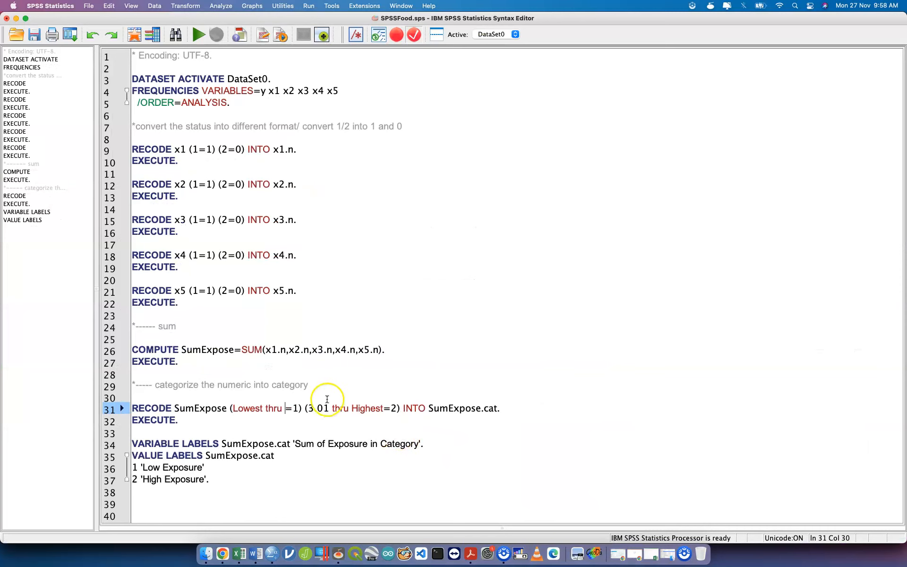
pyautogui.write('3')
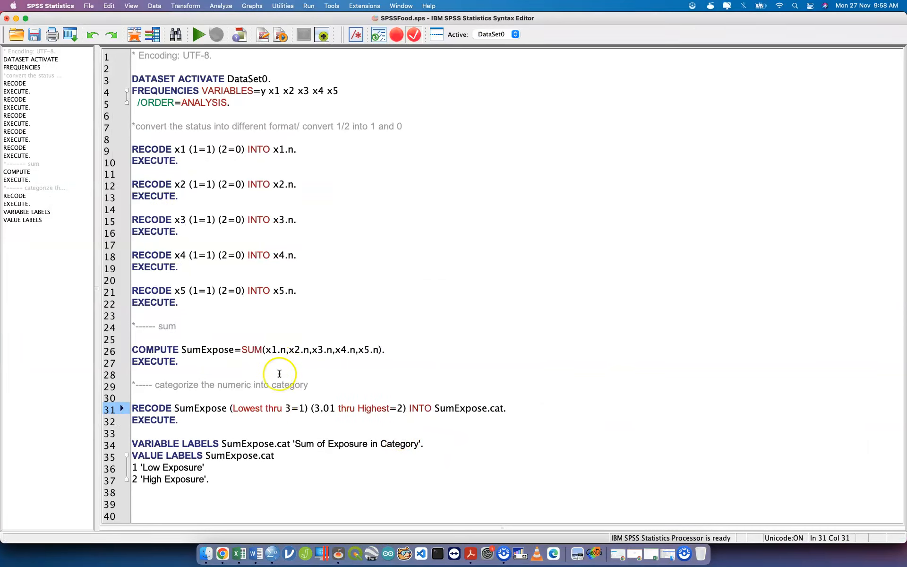
# Step: Rerun the SumExpose.cat recode and label commands and check the categories in the Data Editor
pyautogui.click(235, 397)
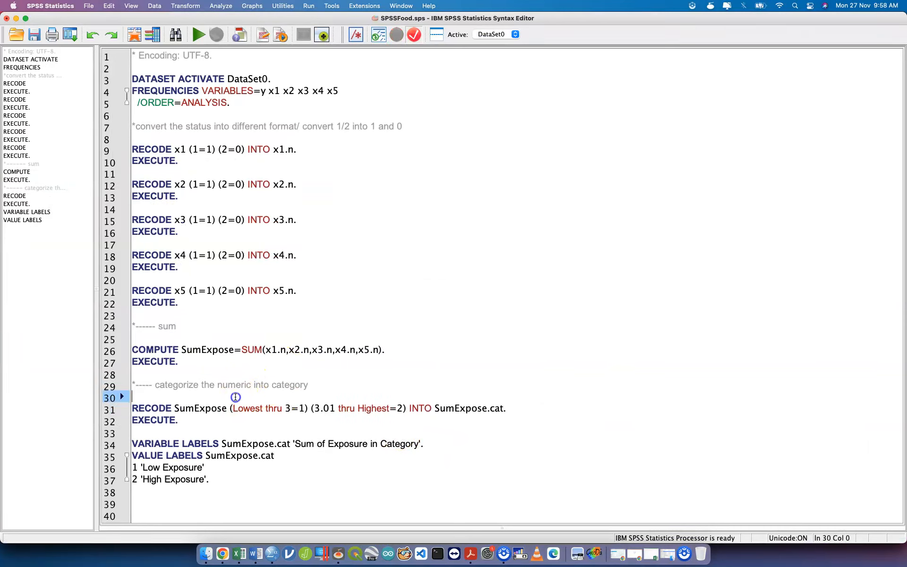
pyautogui.keyDown('shift'); pyautogui.click(251, 483); pyautogui.keyUp('shift')
pyautogui.press('super+r')
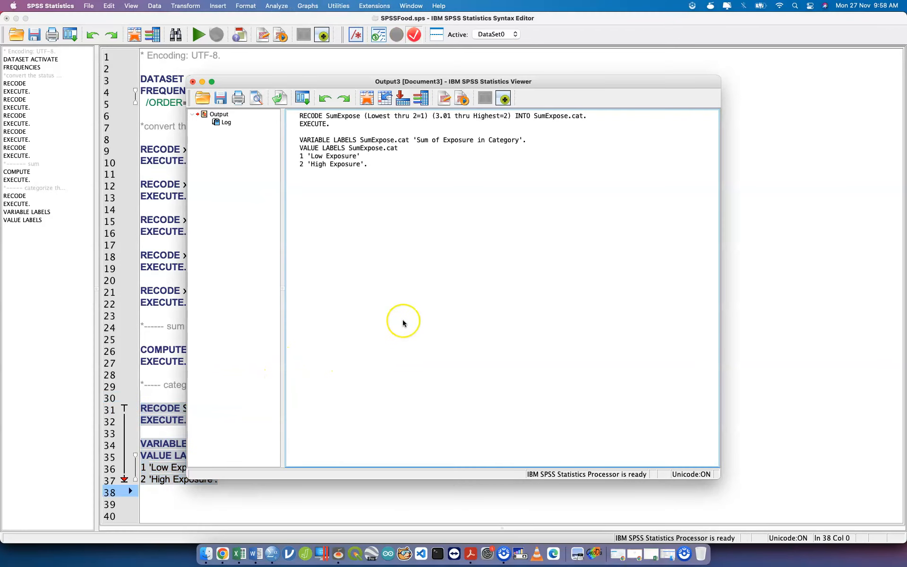
pyautogui.hotkey('ctrl', 'Up')
pyautogui.click(567, 406)
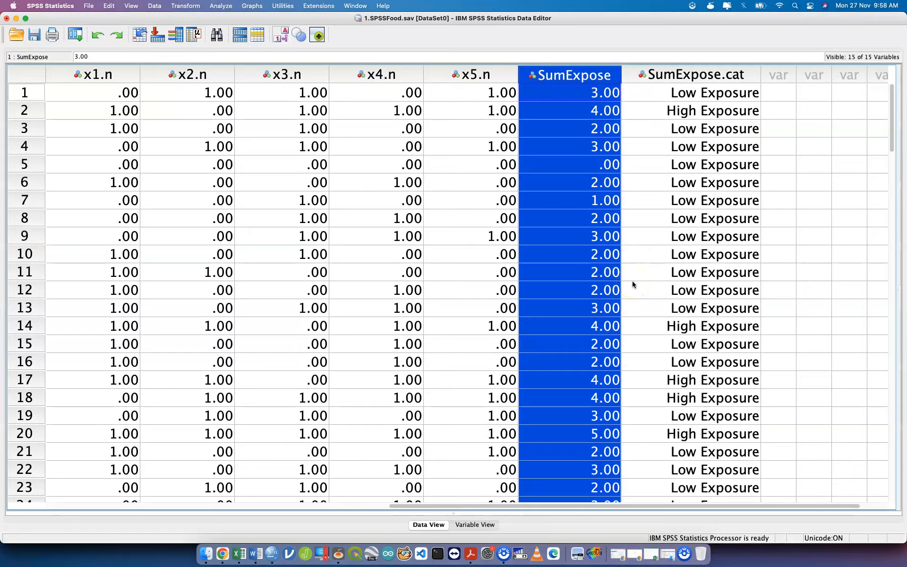
# Step: Return to the Syntax Editor and review the SumExpose recode command
pyautogui.hotkey('ctrl', 'Up')
pyautogui.click(422, 396)
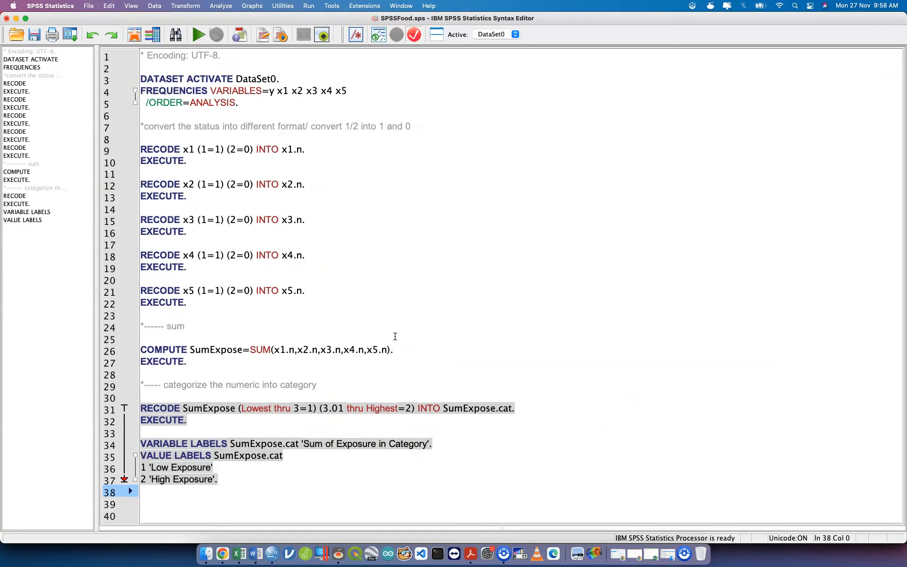
pyautogui.click(302, 409)
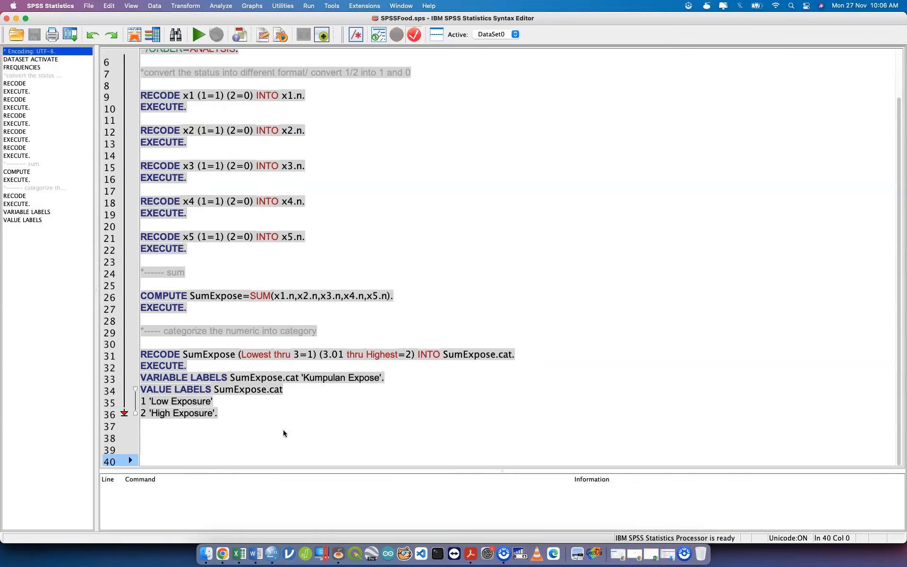
# Step: Delete the VARIABLE LABELS and VALUE LABELS commands below the SumExpose recode
pyautogui.moveTo(313, 415); pyautogui.dragTo(124, 379)
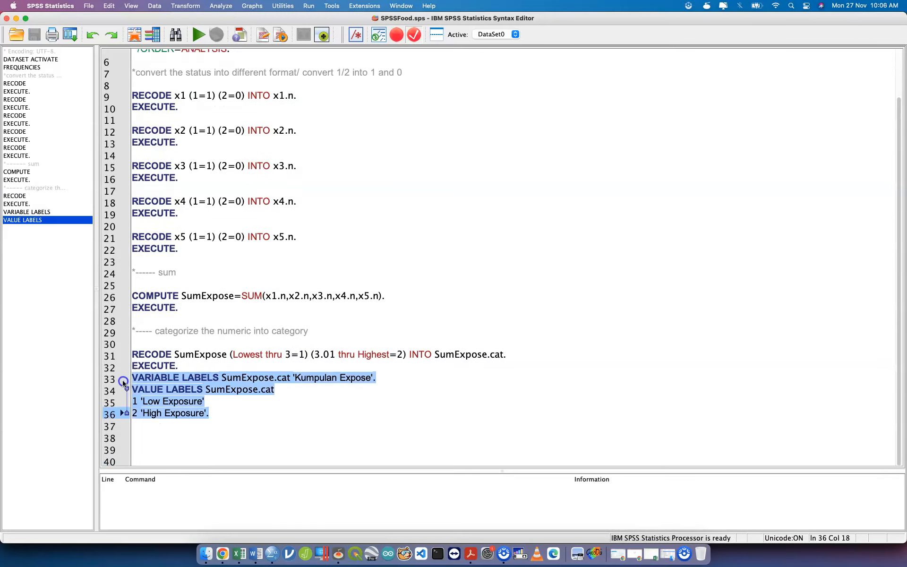
pyautogui.press('BackSpace')
pyautogui.write('A')
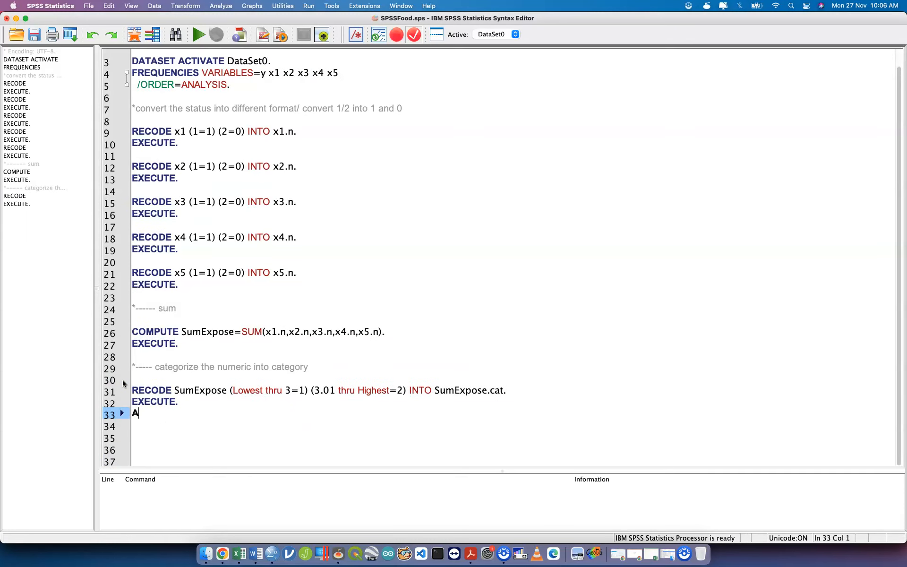
pyautogui.press('BackSpace')
# Step: Write a VARIABLE LABELS command giving SumExpose.cat the label 'Sum of Exposure in Category Format'
pyautogui.write('VARIAB')
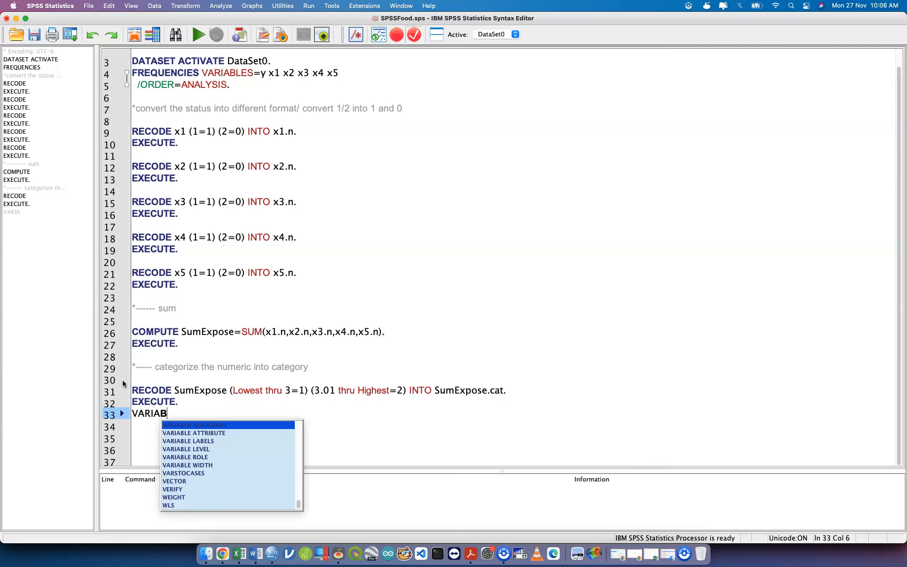
pyautogui.click(224, 442)
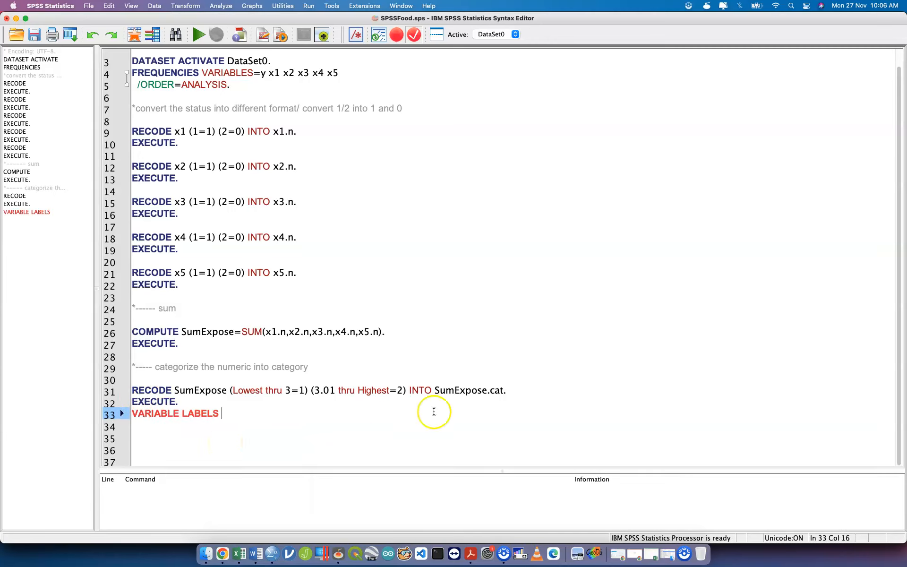
pyautogui.doubleClick(471, 391)
pyautogui.press('super+c')
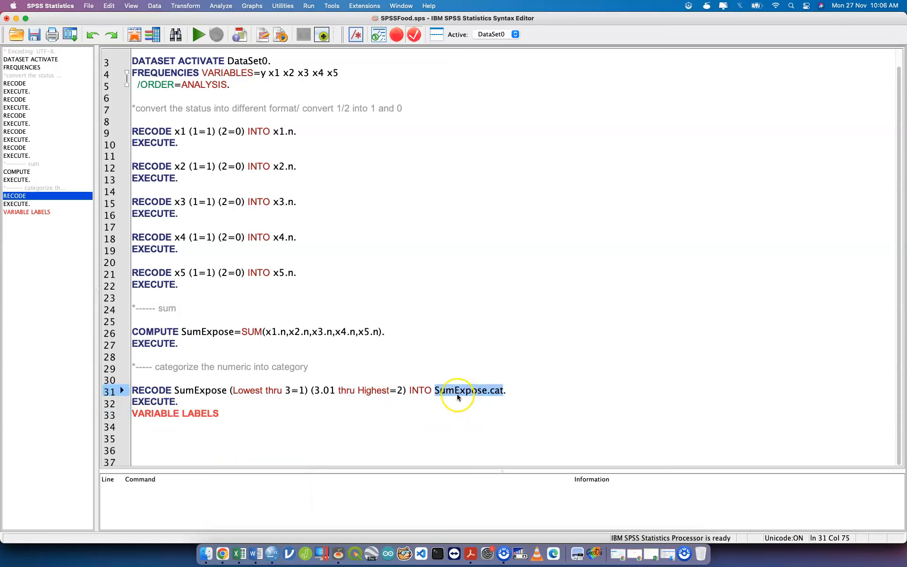
pyautogui.click(348, 410)
pyautogui.press('super+v')
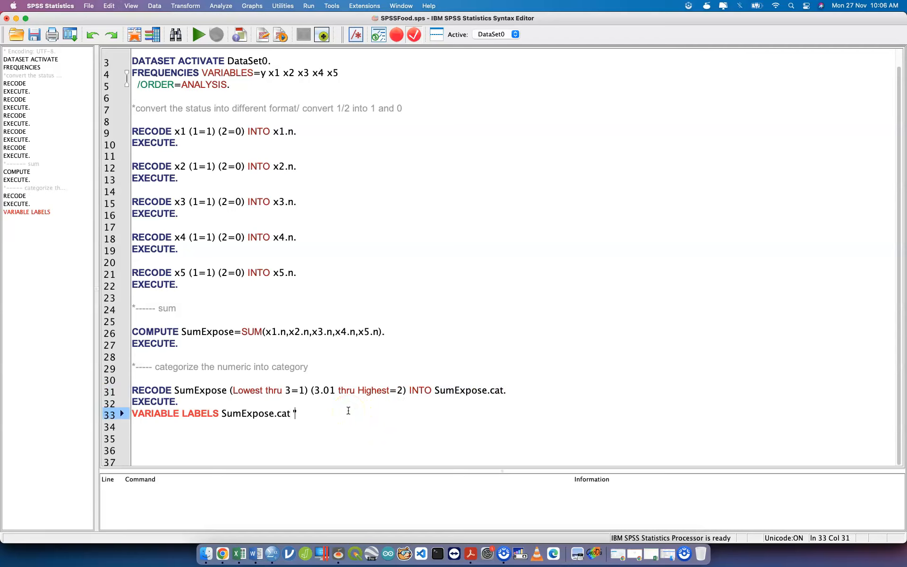
pyautogui.write("'Sum of Exposure in Category Format'.")
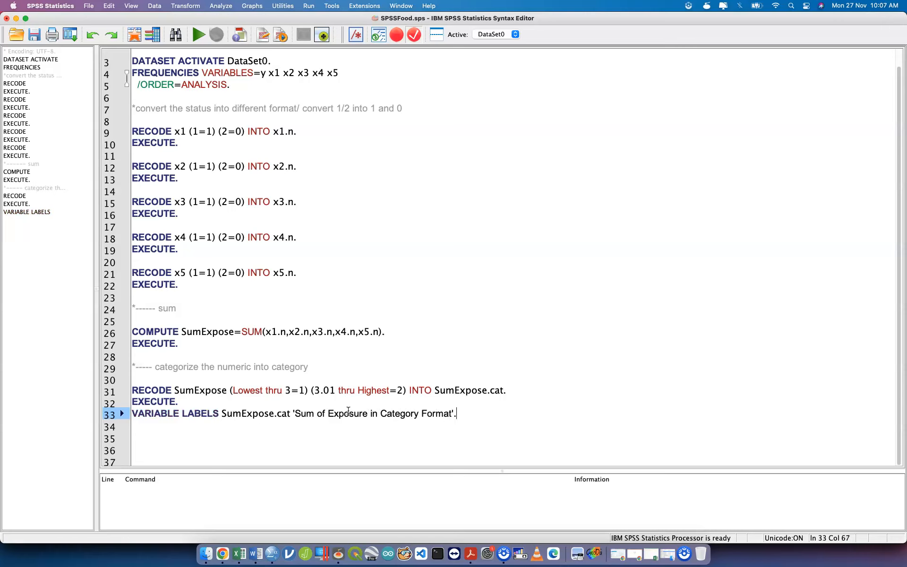
# Step: Add a second VARIABLE LABELS command for SumExpose.cat on the line below the first
pyautogui.press('Return')
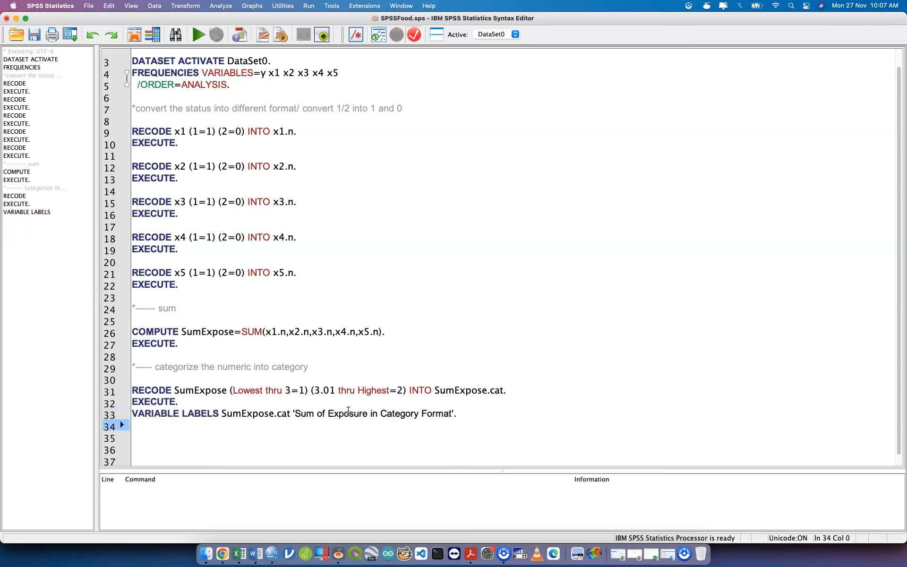
pyautogui.write('VAL')
pyautogui.press('BackSpace')
pyautogui.press('BackSpace')
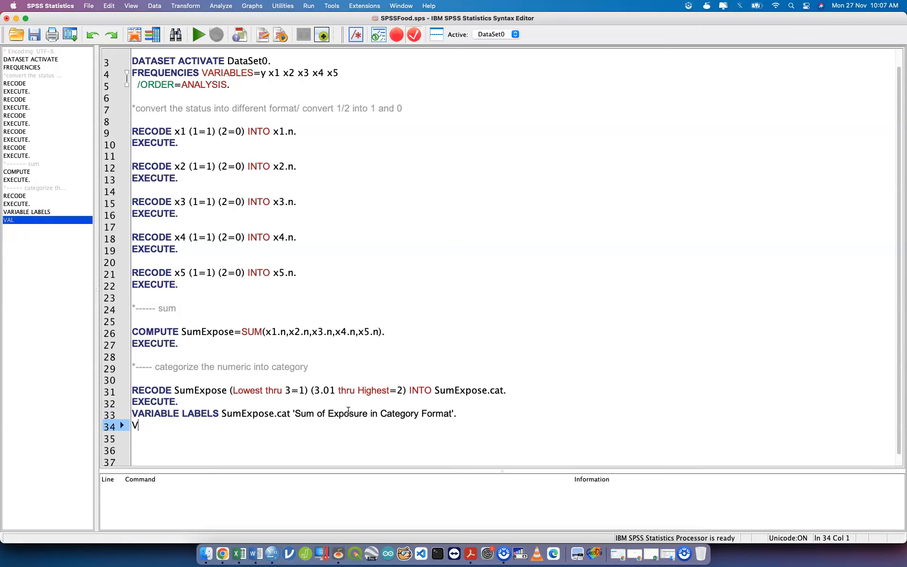
pyautogui.write('ALUE')
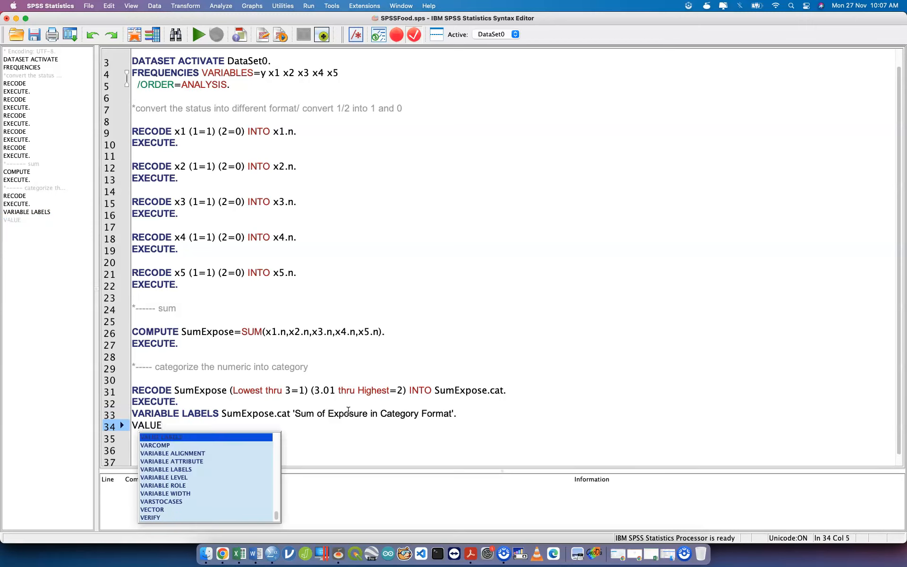
pyautogui.press('Down')
pyautogui.press('Down')
pyautogui.press('Down')
pyautogui.press('Down')
pyautogui.press('Return')
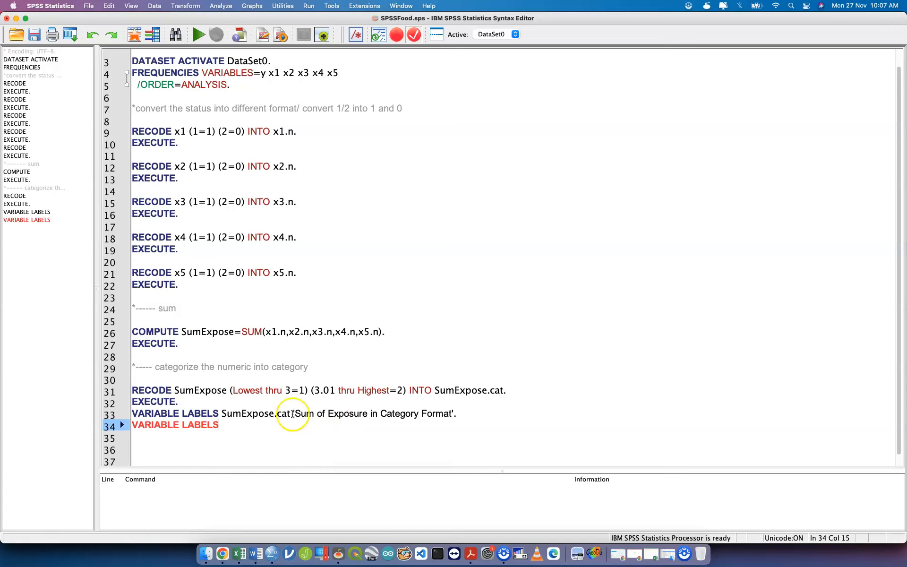
pyautogui.doubleClick(461, 386)
pyautogui.press('super+c')
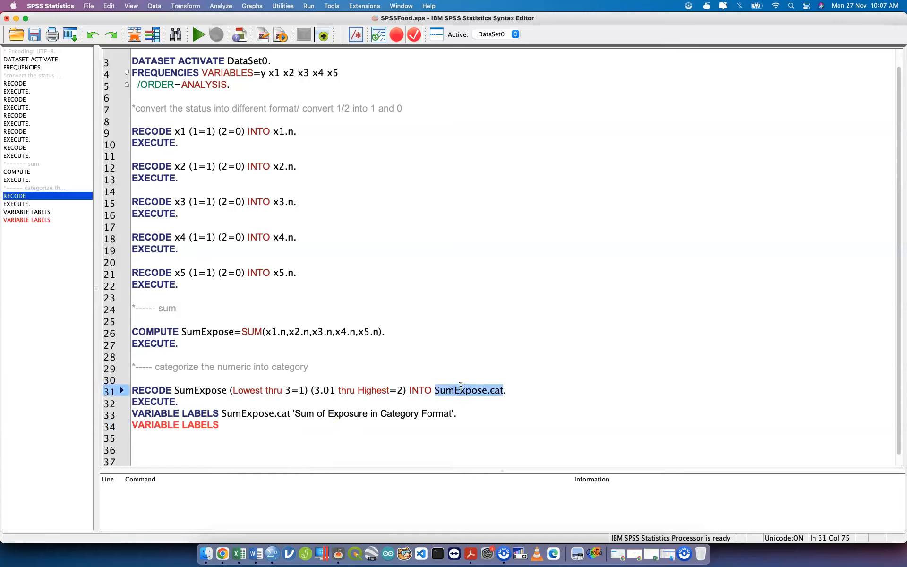
pyautogui.click(319, 428)
pyautogui.press('super+v')
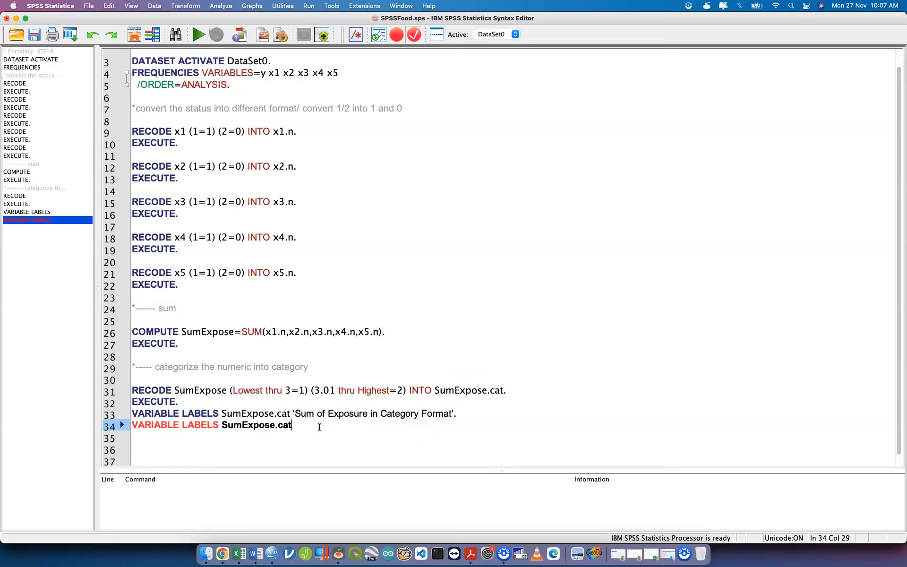
# Step: Add a line labelling value 1 as 'High Exposure' and start a line for value 2
pyautogui.press('Return')
pyautogui.write('1')
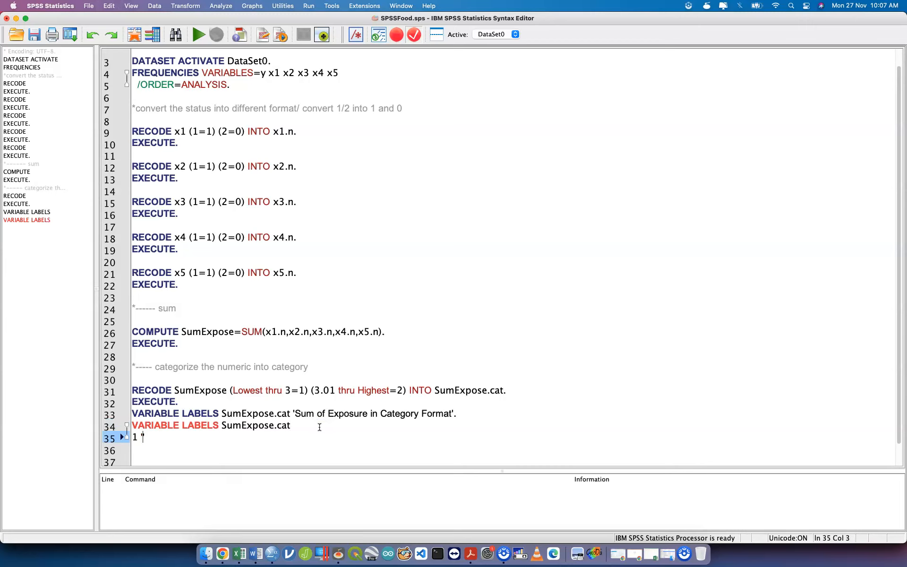
pyautogui.write(" 'High Ex")
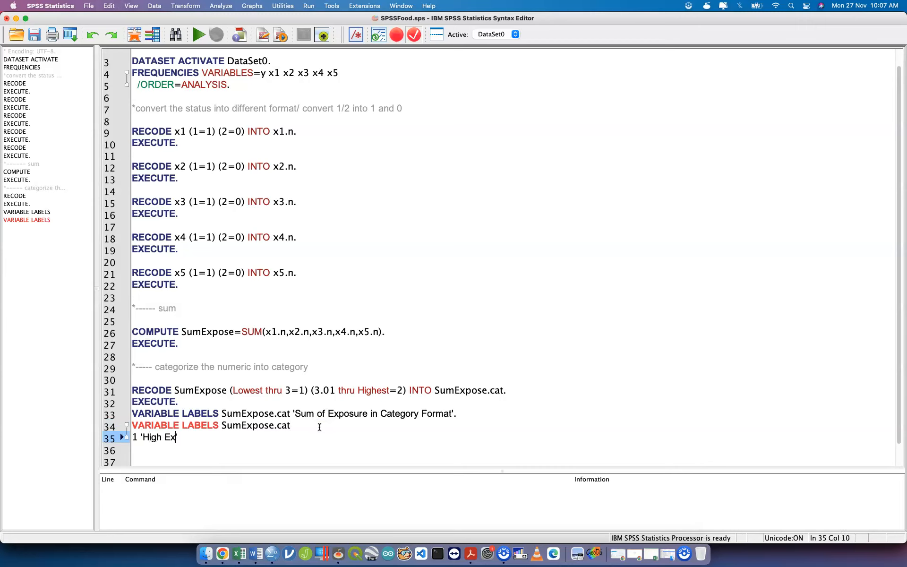
pyautogui.write('pous')
pyautogui.press('BackSpace')
pyautogui.write("sure'")
pyautogui.press('Return')
pyautogui.write('2')
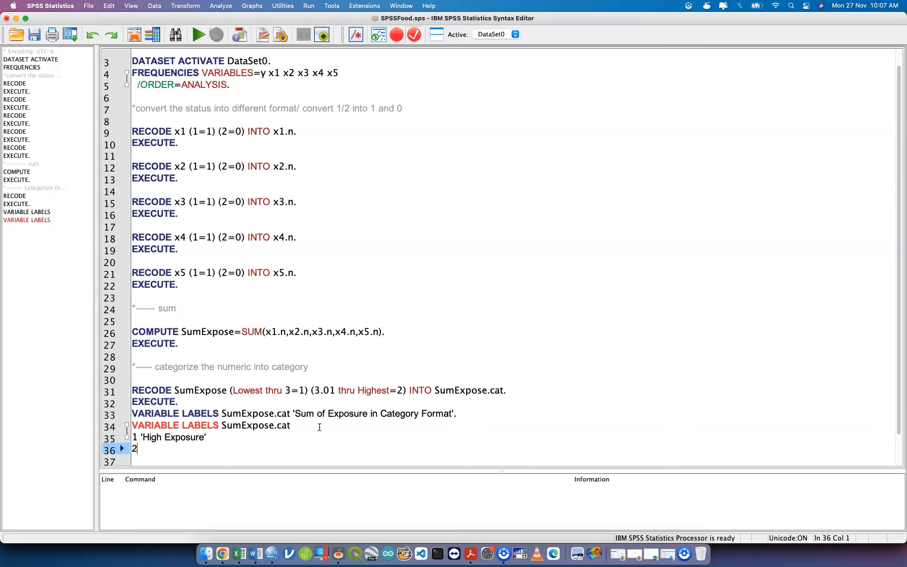
# Step: Change the label of value 1 to 'Low Exposure' and label value 2 as 'High Exposure', ending the command with a period
pyautogui.press('BackSpace')
pyautogui.press('Up')
pyautogui.hotkey('shift', 'Right')
pyautogui.hotkey('shift', 'Right')
pyautogui.hotkey('shift', 'Right')
pyautogui.hotkey('shift', 'Right')
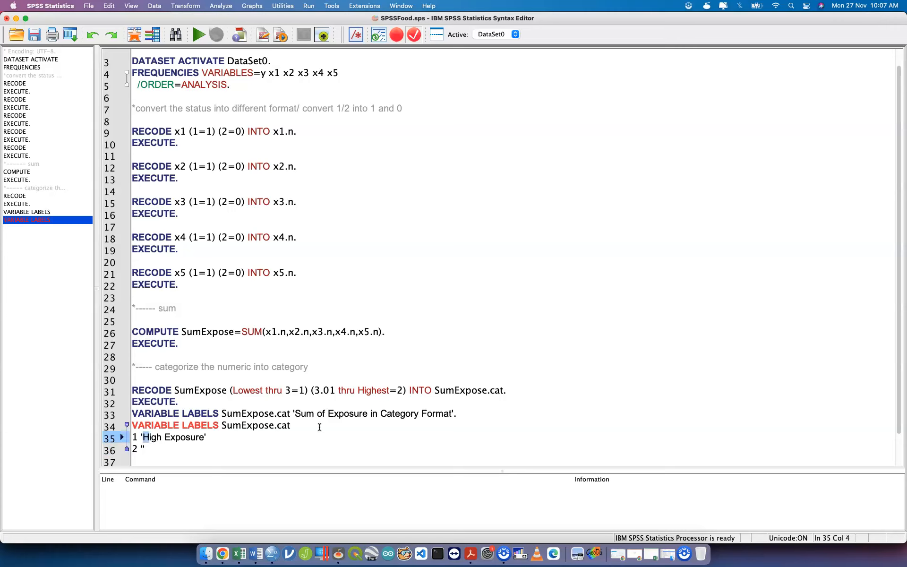
pyautogui.write('Low')
pyautogui.press('Down')
pyautogui.write('igh Expo')
pyautogui.write('sur')
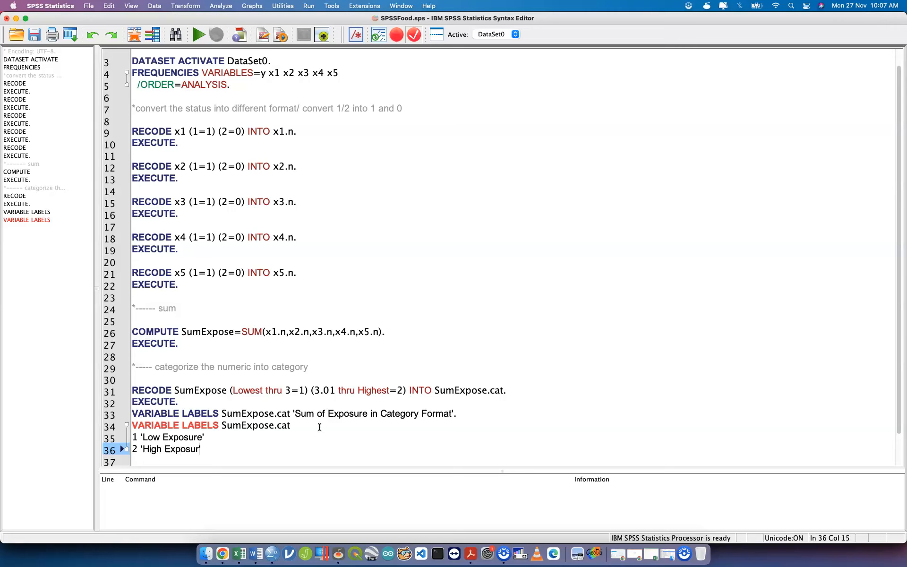
pyautogui.write("e'.")
# Step: Run both SumExpose.cat label commands and check the variable's label in Variable View
pyautogui.moveTo(239, 459); pyautogui.dragTo(132, 410)
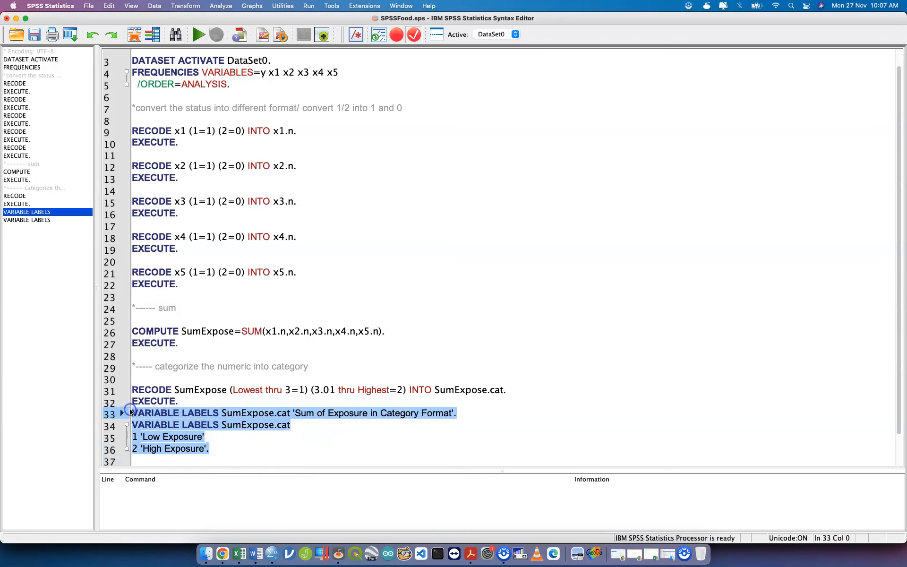
pyautogui.press('super+r')
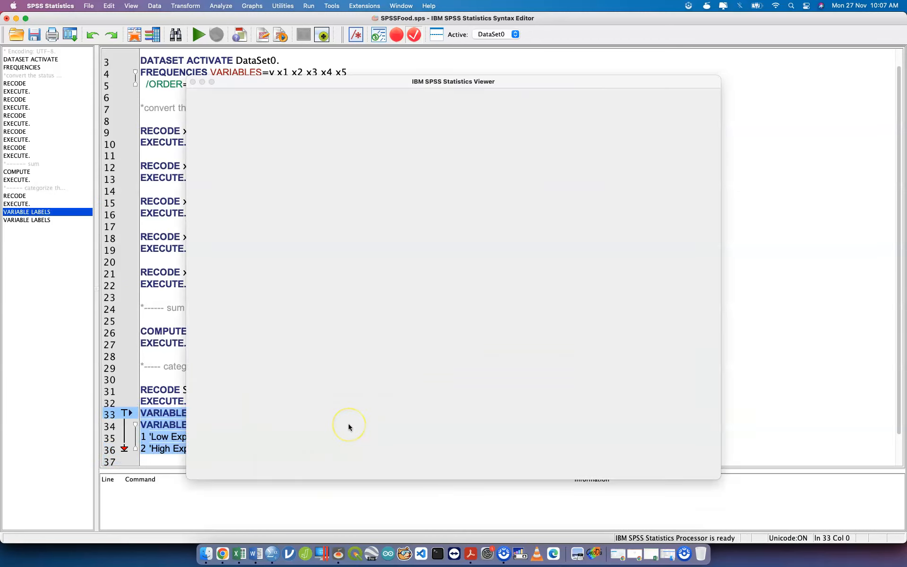
pyautogui.hotkey('ctrl', 'Up')
pyautogui.click(348, 425)
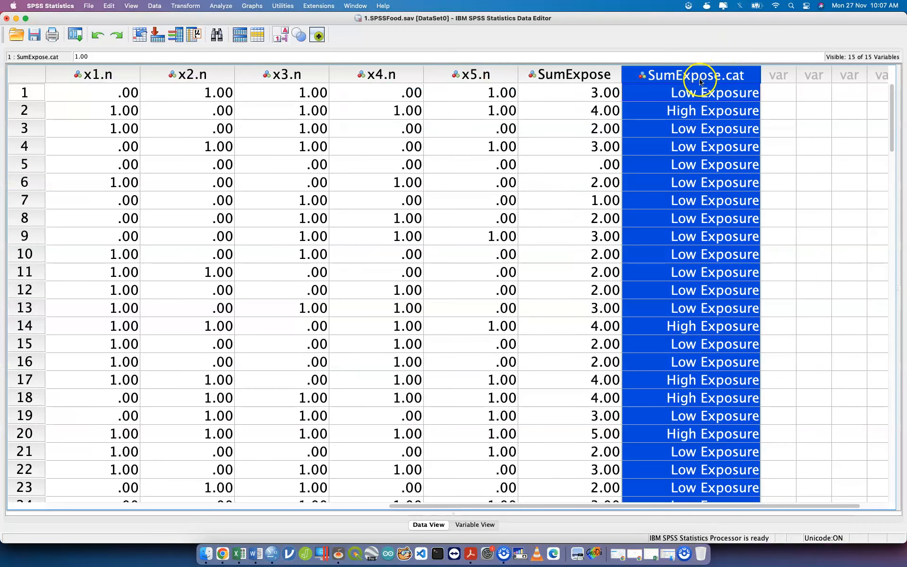
pyautogui.doubleClick(639, 75)
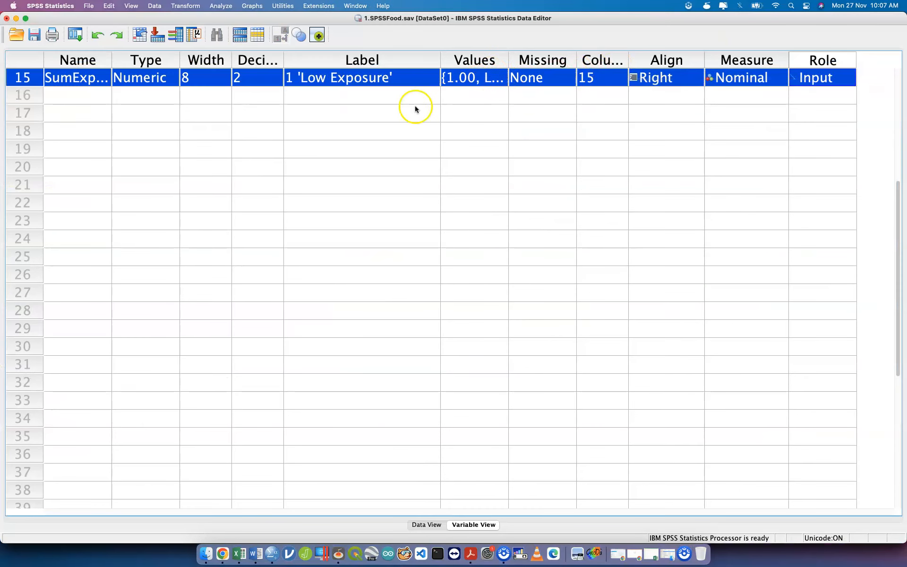
pyautogui.click(410, 82)
pyautogui.scroll(5, 423, 95)
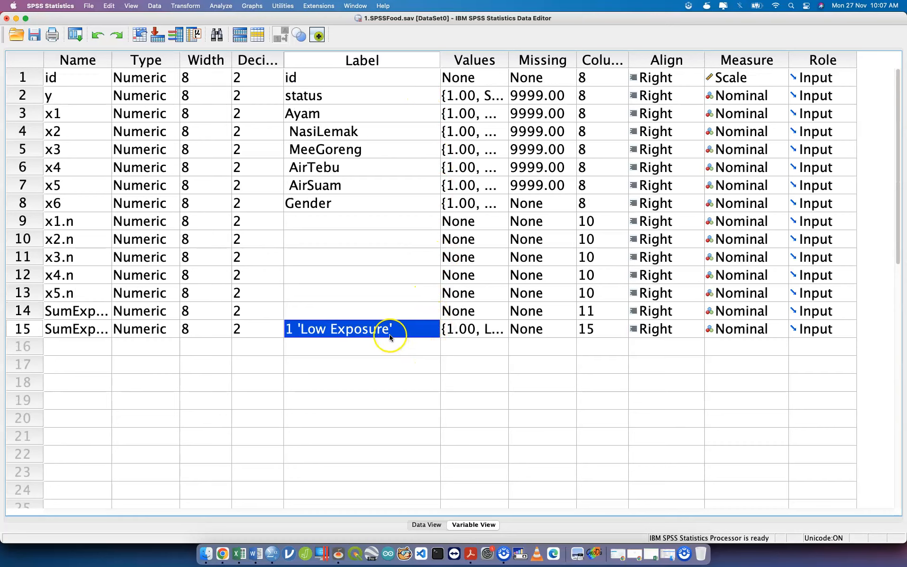
# Step: Return to the Syntax Editor and go to the second VARIABLE LABELS command for SumExpose.cat
pyautogui.hotkey('ctrl', 'Up')
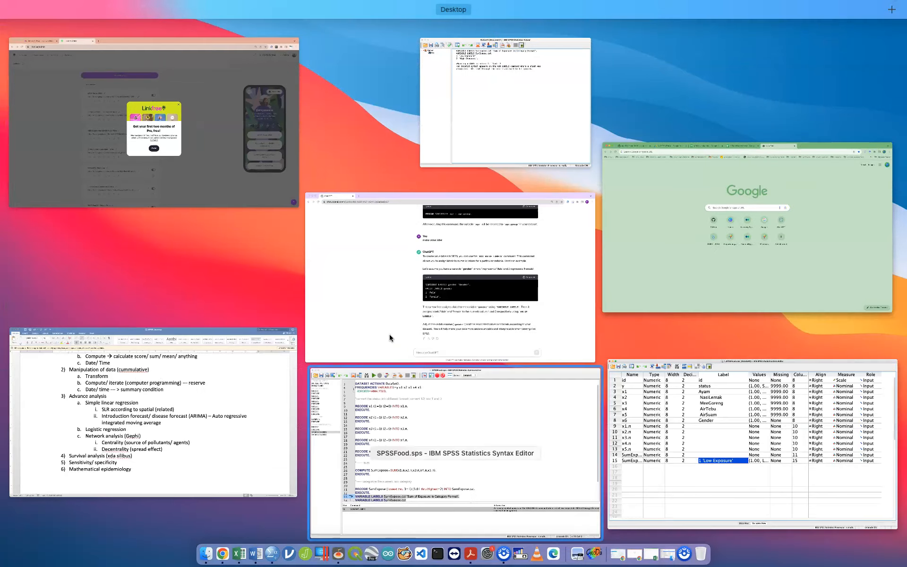
pyautogui.click(366, 394)
pyautogui.scroll(-3, 241, 405)
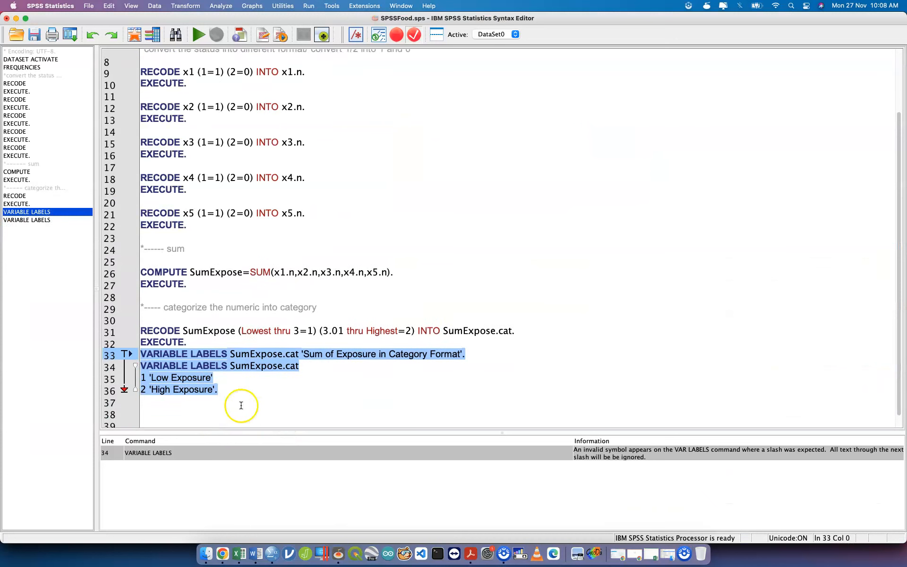
pyautogui.click(261, 350)
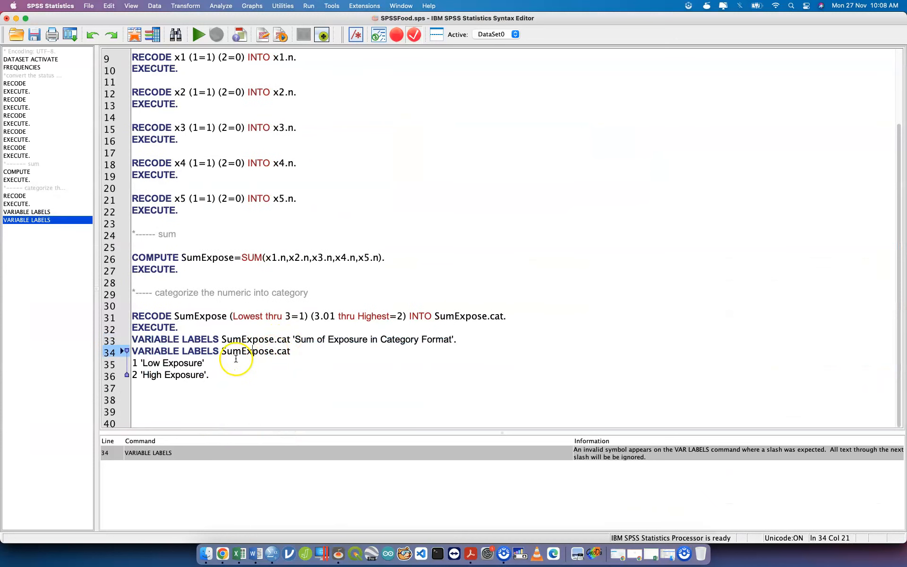
# Step: Replace the second VARIABLE LABELS keyword with VARIABLE LEVEL
pyautogui.doubleClick(198, 351)
pyautogui.press('BackSpace')
pyautogui.press('BackSpace')
pyautogui.press('BackSpace')
pyautogui.press('BackSpace')
pyautogui.press('BackSpace')
pyautogui.press('BackSpace')
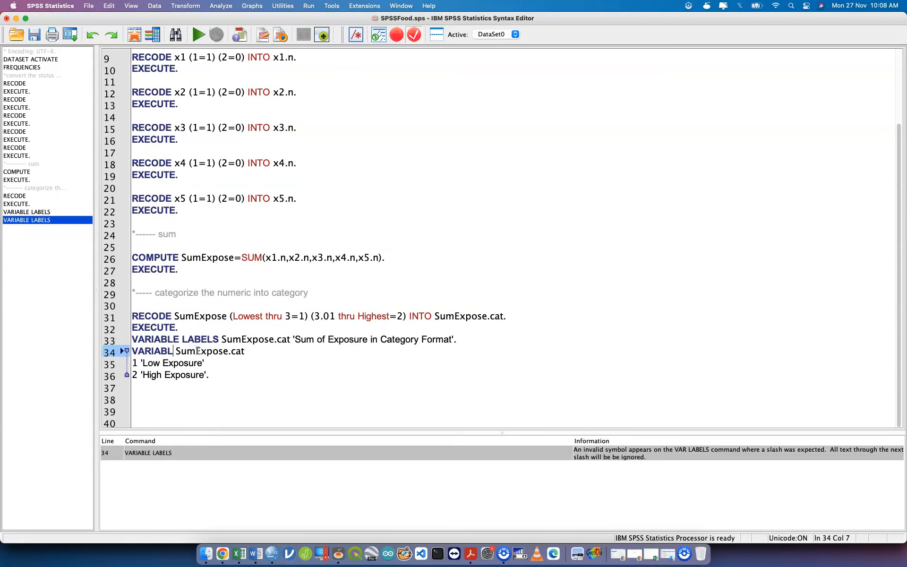
pyautogui.press('BackSpace')
pyautogui.press('BackSpace')
pyautogui.press('BackSpace')
pyautogui.press('BackSpace')
pyautogui.write('VALUE')
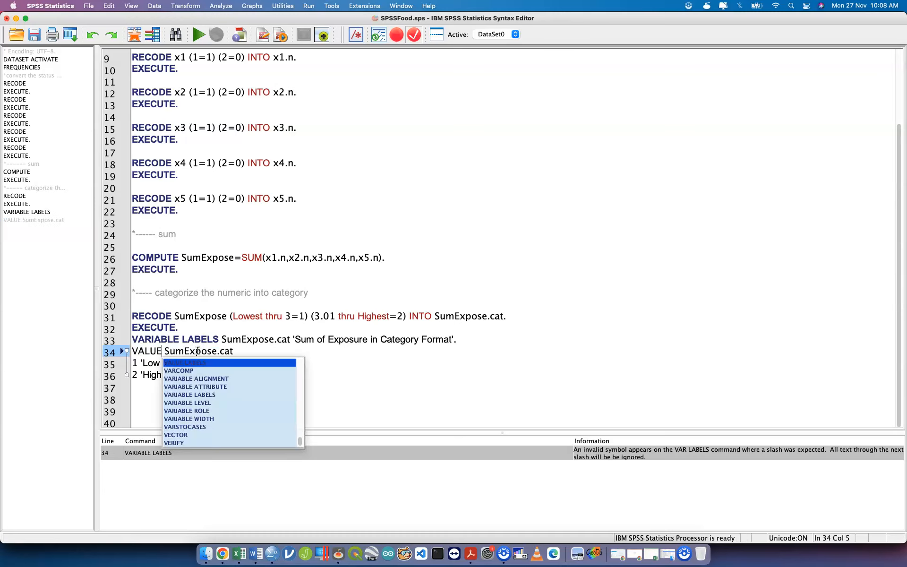
pyautogui.doubleClick(203, 402)
# Step: Change LEVEL to LABELS in the command above the exposure value labels
pyautogui.doubleClick(201, 350)
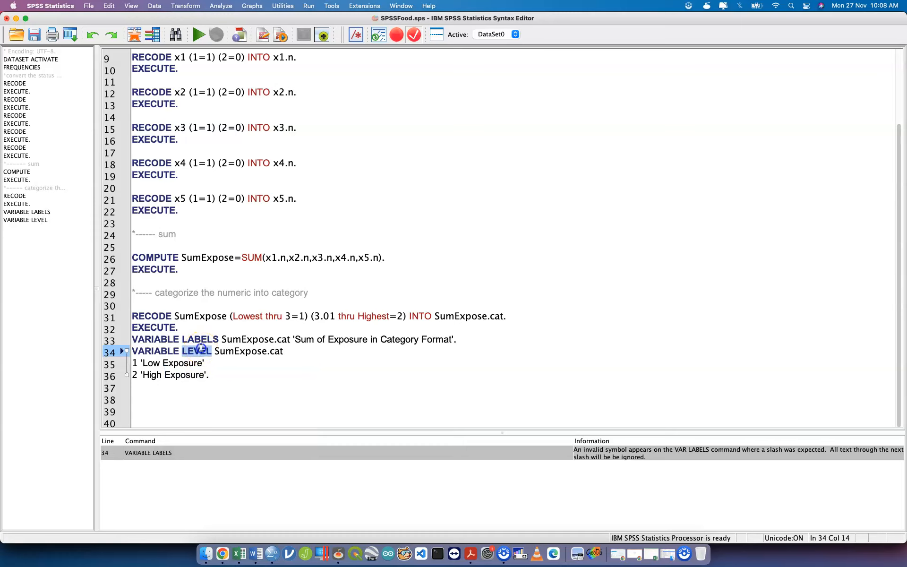
pyautogui.write('LABELS')
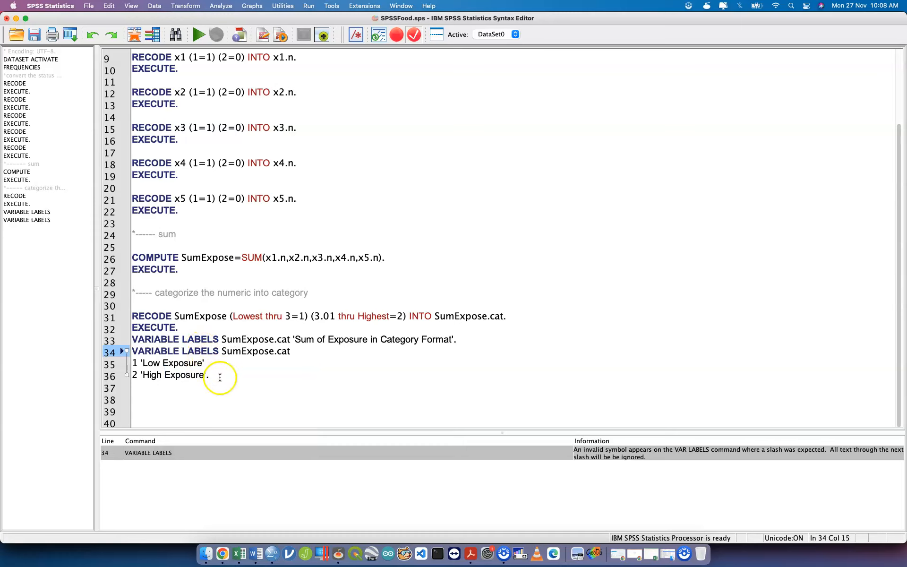
pyautogui.click(218, 378)
pyautogui.click(218, 379)
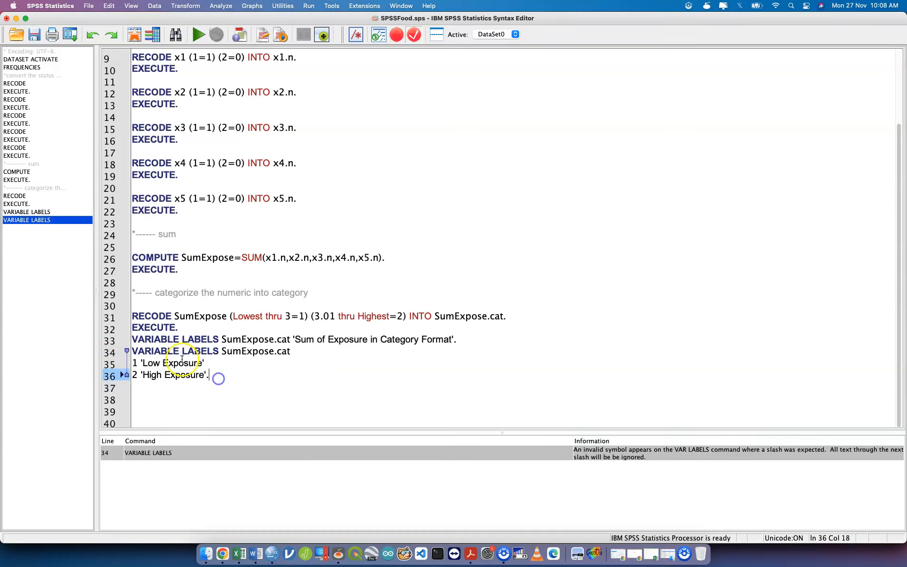
# Step: Change the second VARIABLE LABELS keyword for SumExpose.cat to VALUE LABELS and remove the duplicated LABELS word
pyautogui.doubleClick(170, 353)
pyautogui.write('VALUE')
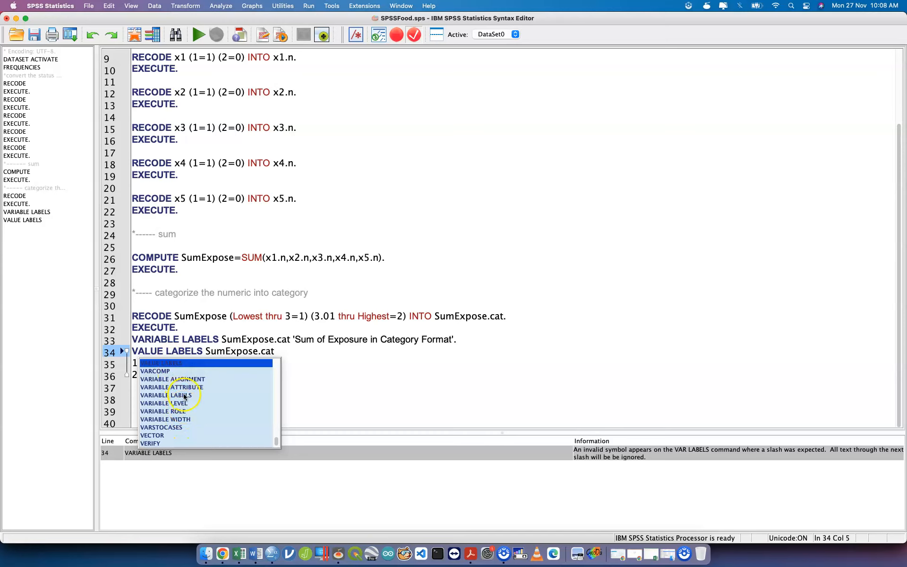
pyautogui.scroll(-2, 198, 417)
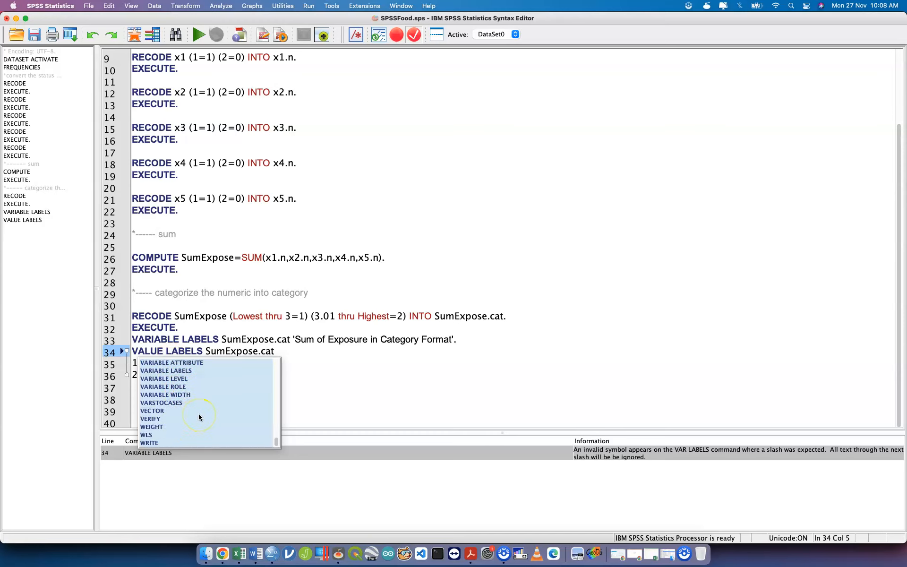
pyautogui.scroll(5, 198, 417)
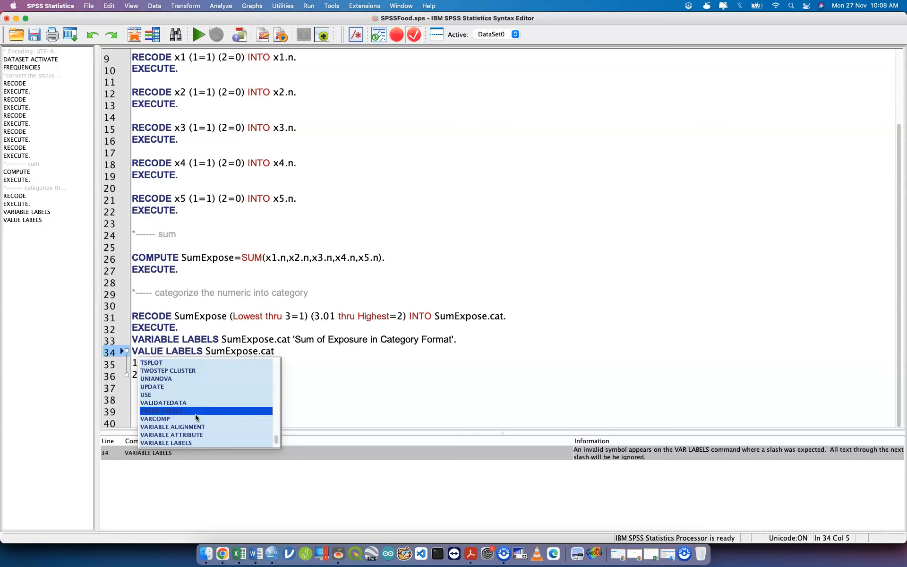
pyautogui.click(182, 414)
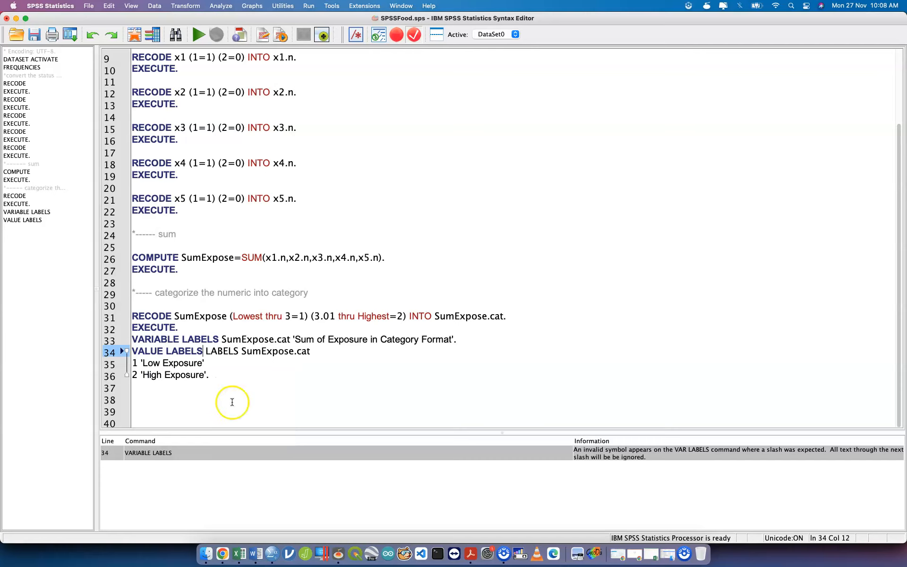
pyautogui.click(229, 386)
pyautogui.click(225, 357)
pyautogui.doubleClick(223, 352)
pyautogui.press('BackSpace')
pyautogui.press('BackSpace')
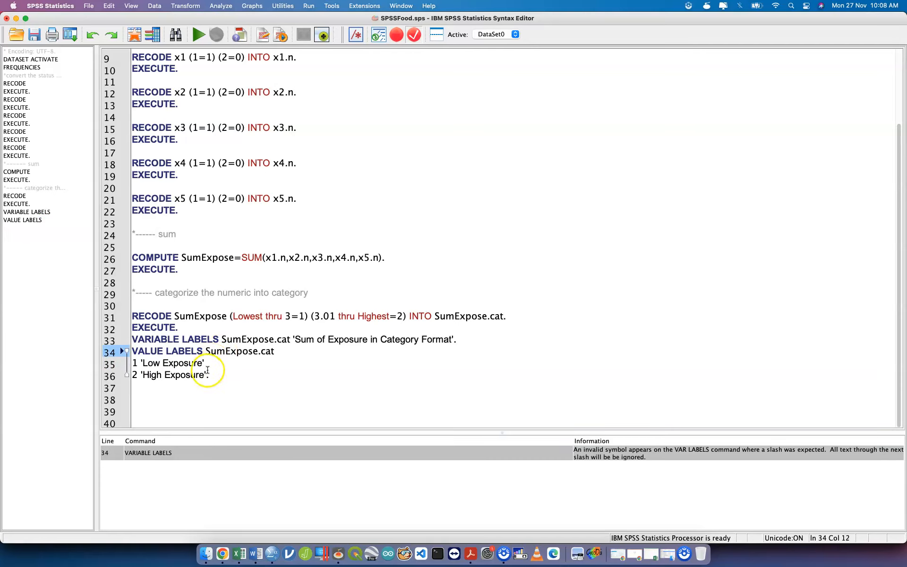
# Step: Run the VARIABLE LABELS and VALUE LABELS commands for SumExpose.cat and switch to the Data Editor
pyautogui.moveTo(212, 377); pyautogui.dragTo(131, 341)
pyautogui.press('super+r')
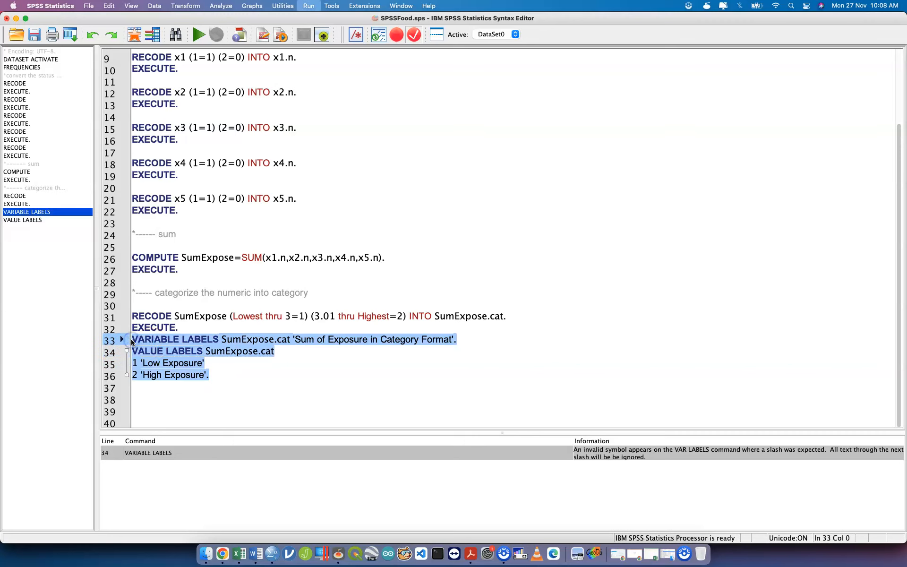
pyautogui.hotkey('ctrl', 'Up')
pyautogui.click(420, 414)
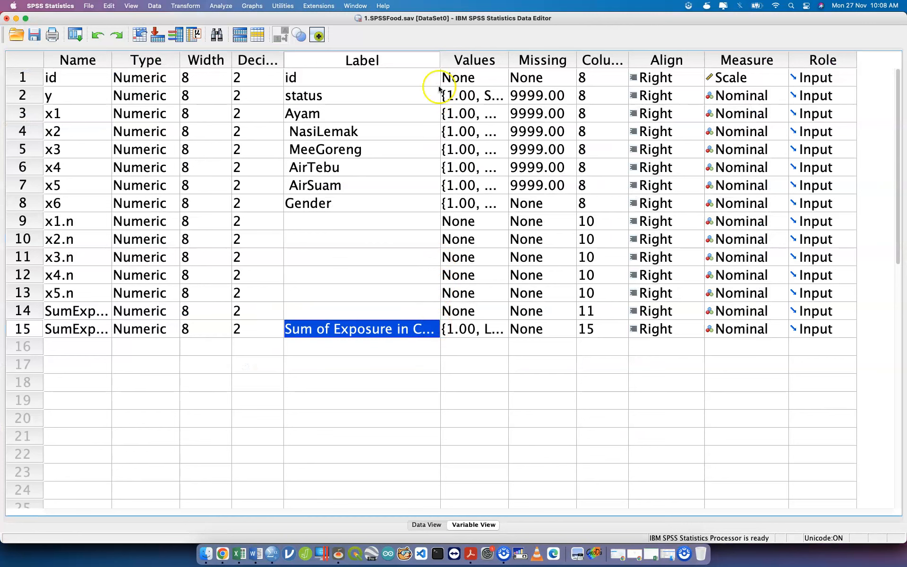
# Step: Check the label and values of SumExpose.cat in Variable View and Data View, and save the dataset
pyautogui.moveTo(439, 55); pyautogui.dragTo(526, 54)
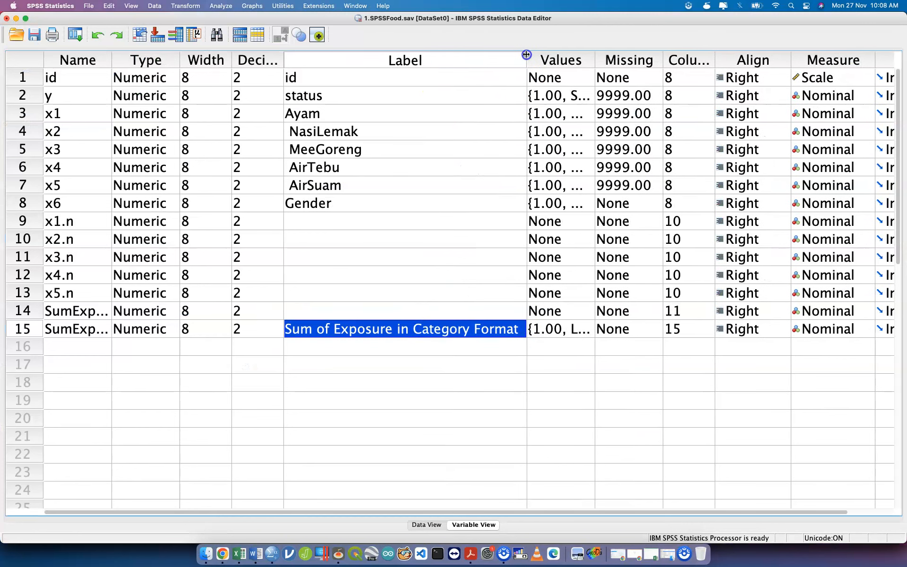
pyautogui.click(584, 330)
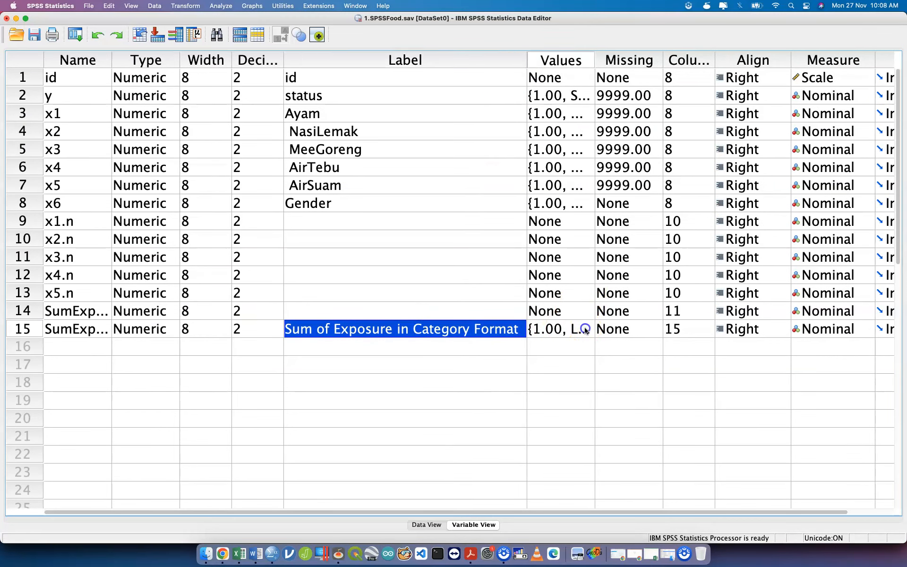
pyautogui.click(502, 339)
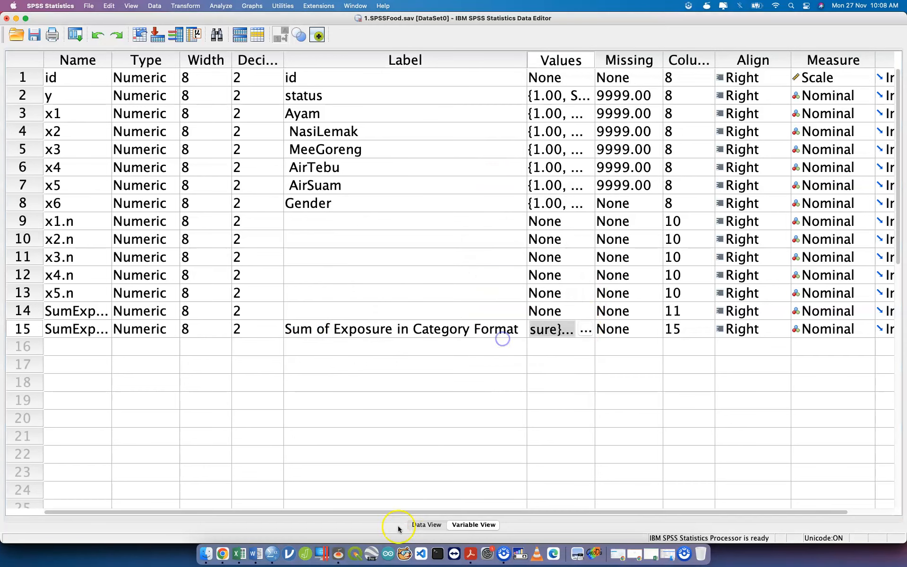
pyautogui.click(422, 524)
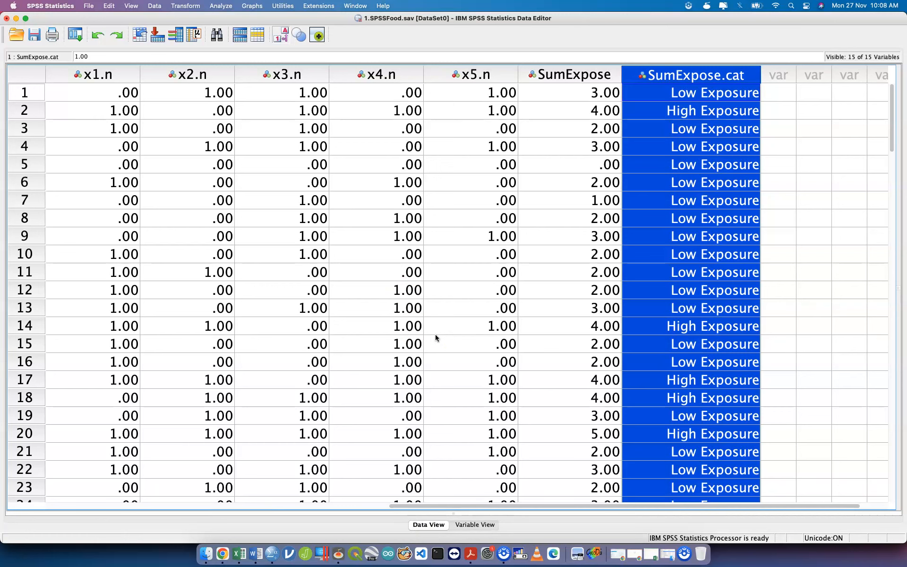
pyautogui.click(36, 35)
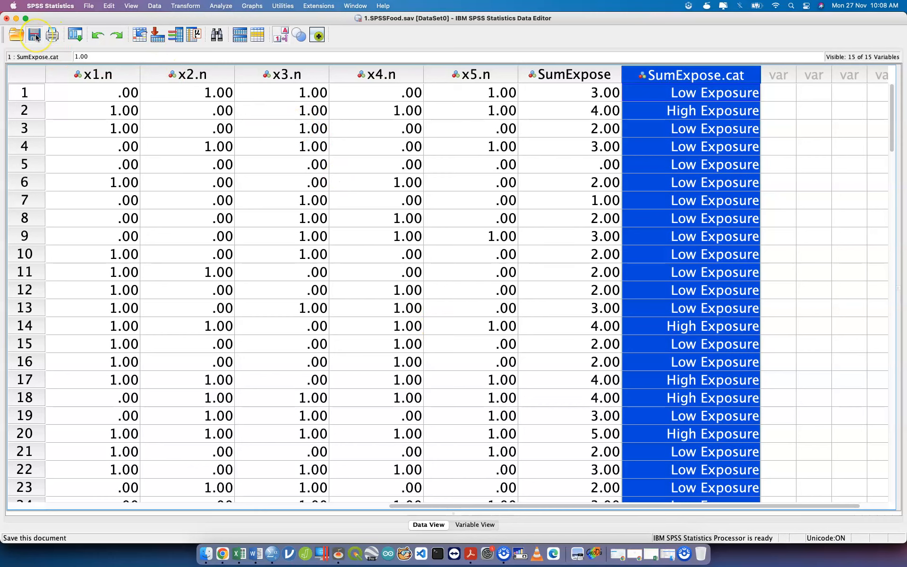
# Step: Return to the Syntax Editor and start a "*----" comment line below the value labels
pyautogui.hotkey('ctrl', 'Up')
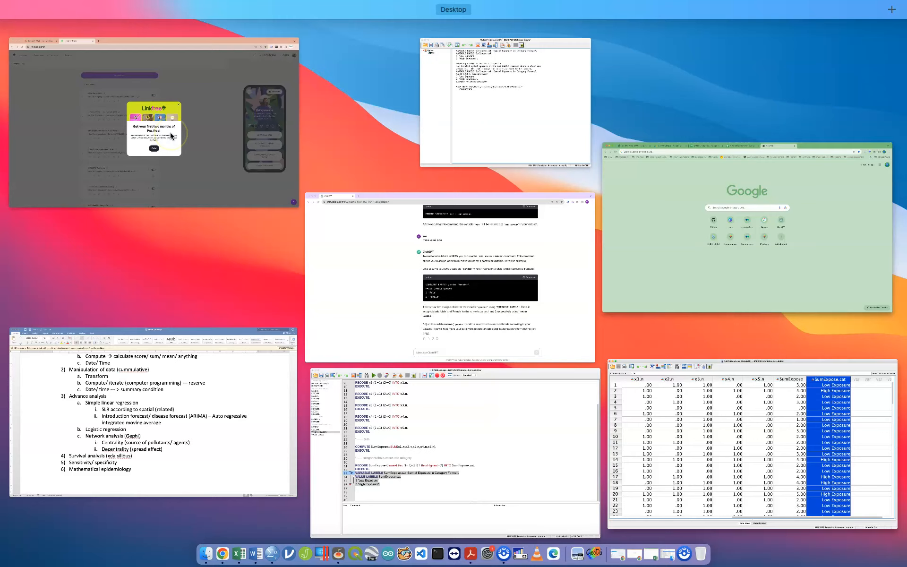
pyautogui.click(348, 465)
pyautogui.click(268, 407)
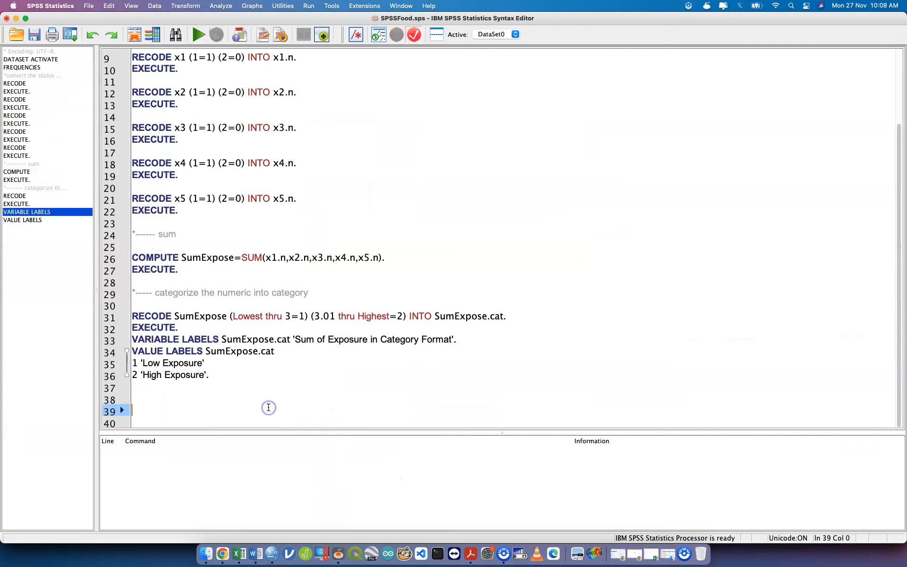
pyautogui.write('*')
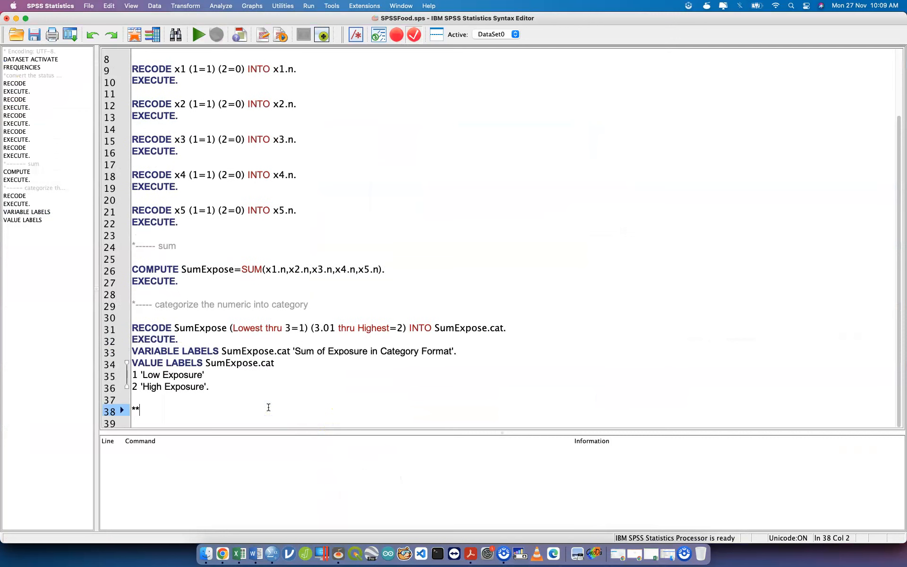
pyautogui.write('----')
pyautogui.hotkey('ctrl', 'Up')
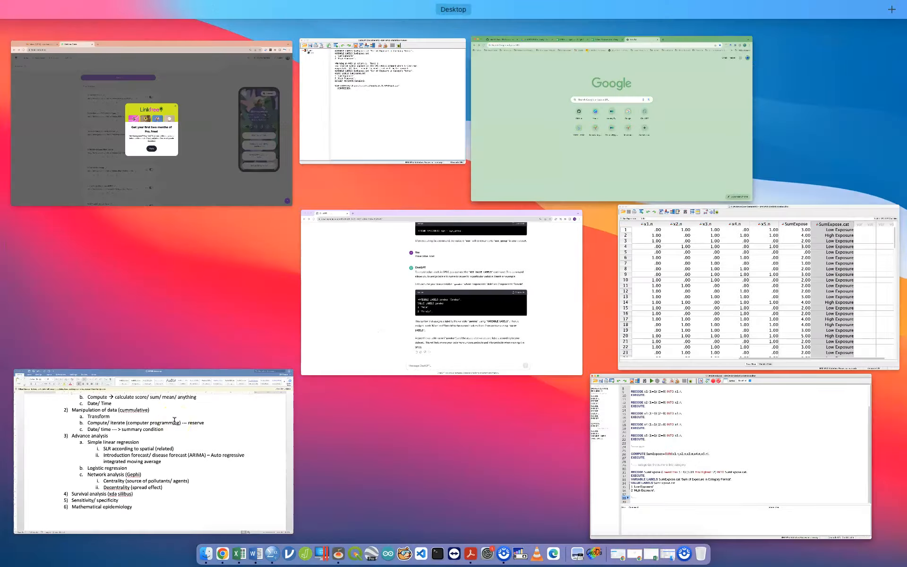
pyautogui.hotkey('ctrl', 'Up')
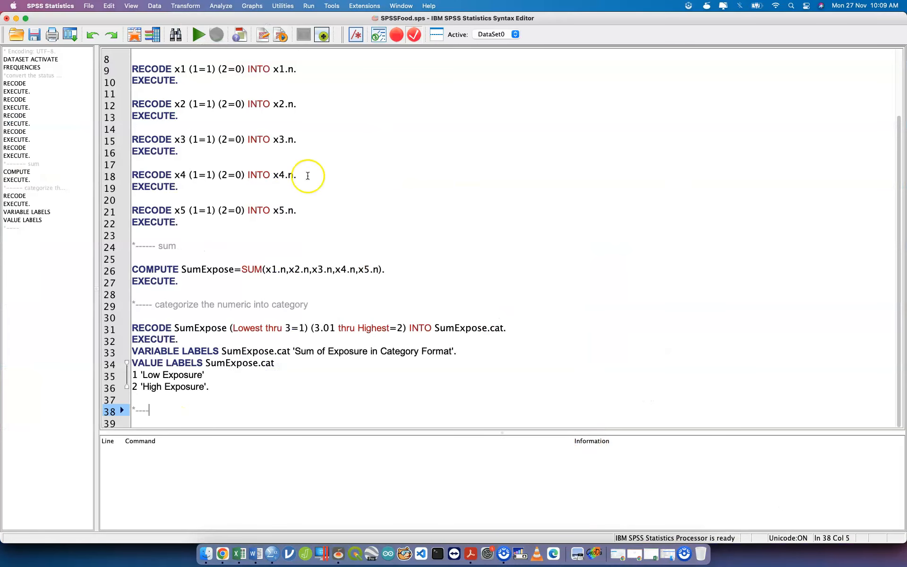
pyautogui.press('Return')
pyautogui.press('Return')
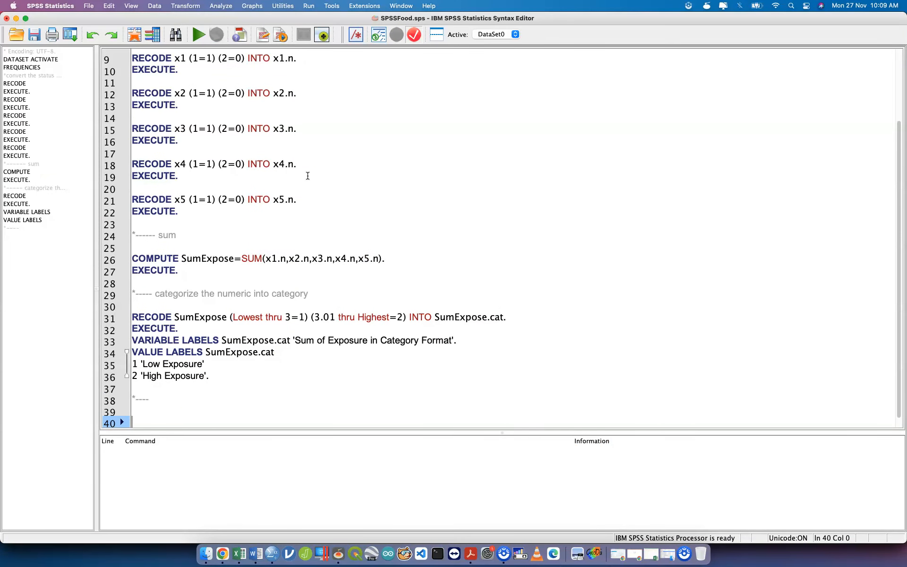
pyautogui.press('Up')
pyautogui.press('BackSpace')
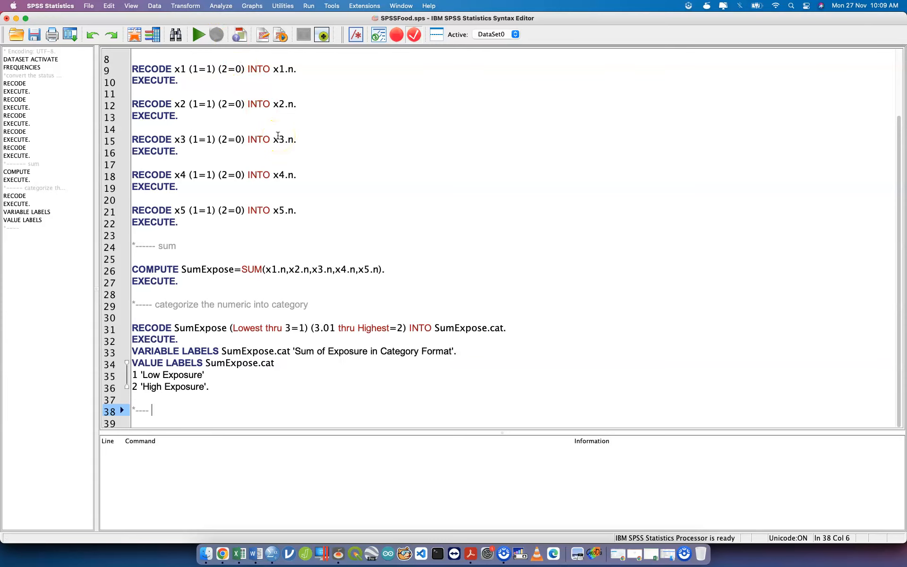
# Step: Switch to the Data Editor and review the dataset's variables from id through x6 to SumExpose.cat
pyautogui.hotkey('ctrl', 'Up')
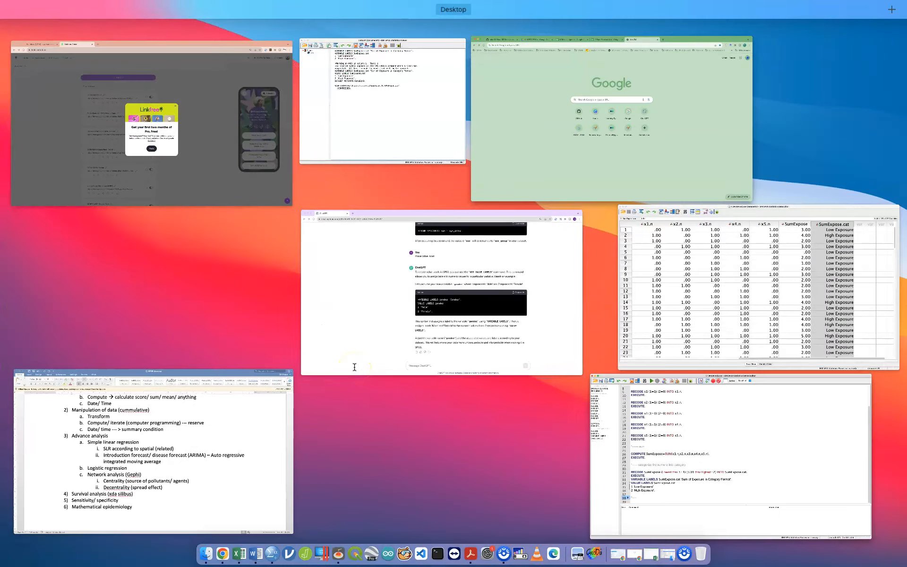
pyautogui.click(614, 289)
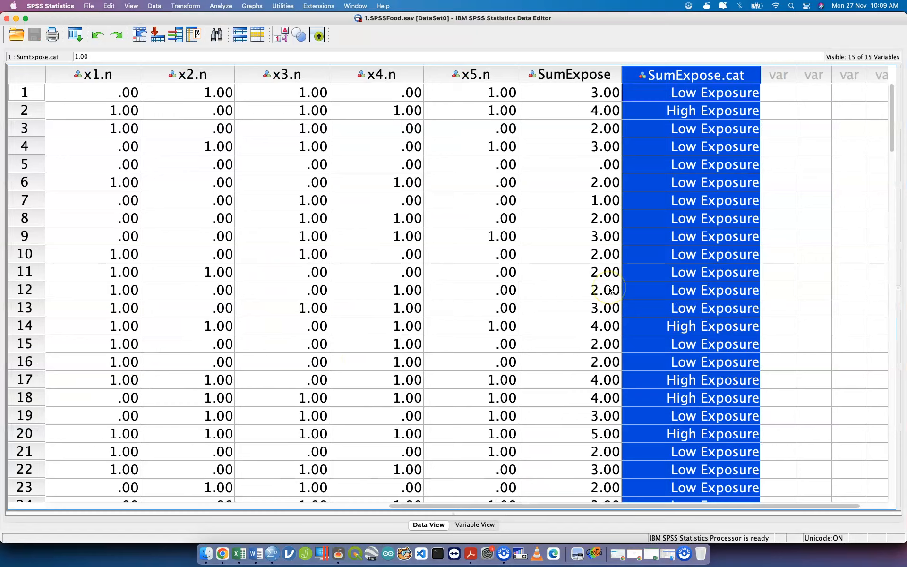
pyautogui.hscroll(-10, 610, 290)
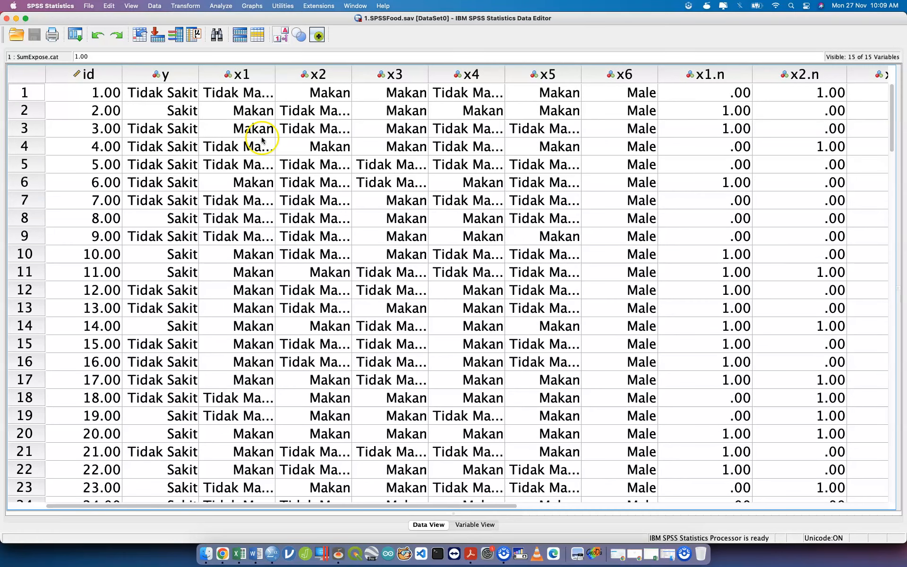
pyautogui.hscroll(2, 242, 91)
pyautogui.hscroll(-2, 307, 78)
pyautogui.moveTo(632, 77)
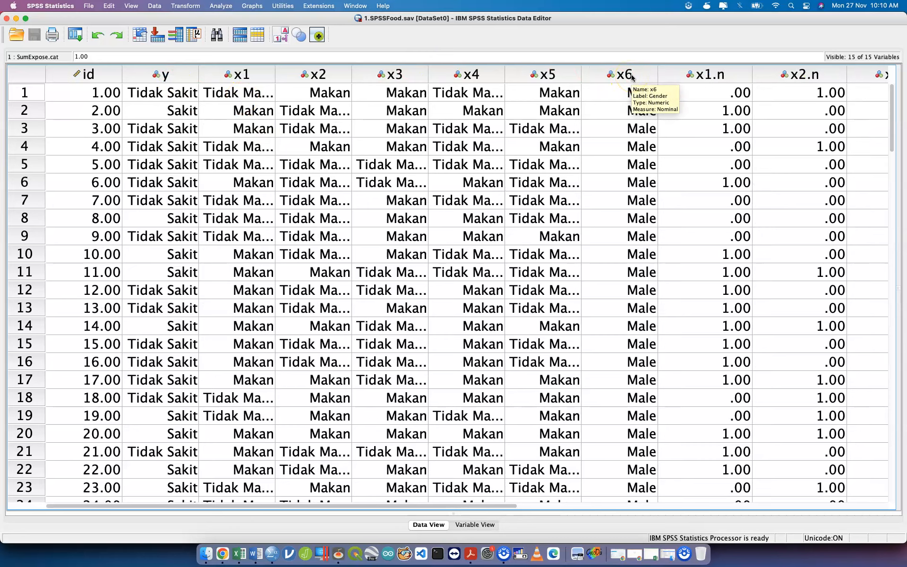
pyautogui.hscroll(10, 633, 77)
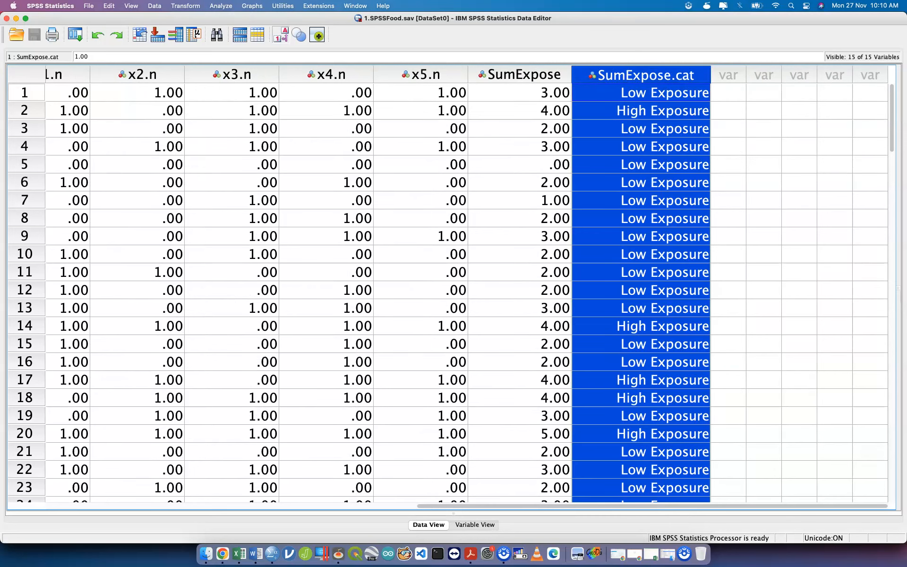
# Step: Reset the Compute Variable settings and name the target variable dummyIV
pyautogui.click(185, 6)
pyautogui.click(191, 21)
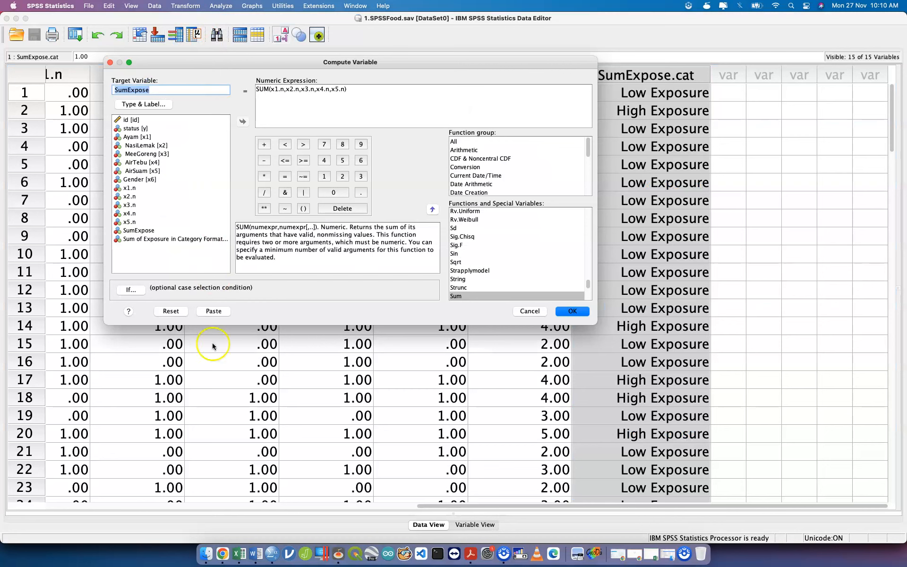
pyautogui.click(178, 312)
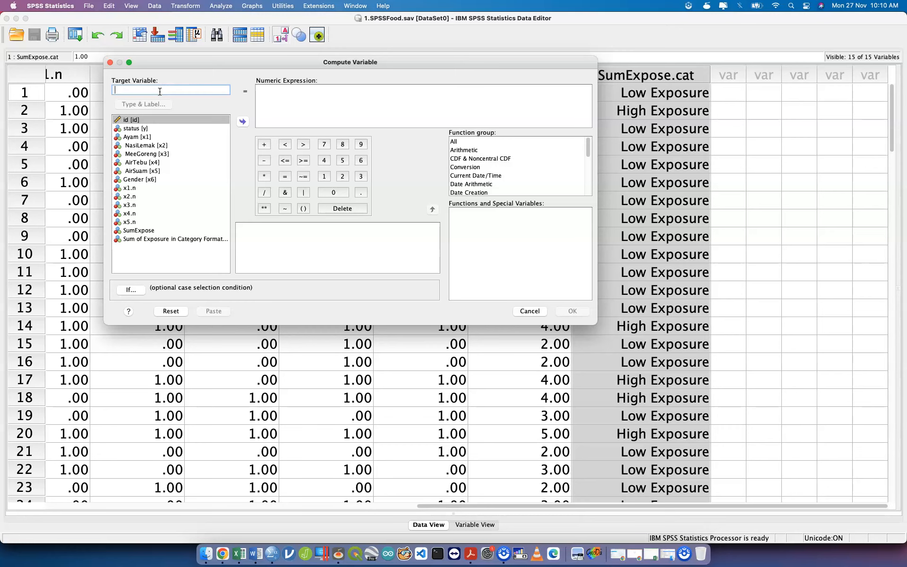
pyautogui.write('dummyIV')
pyautogui.click(286, 105)
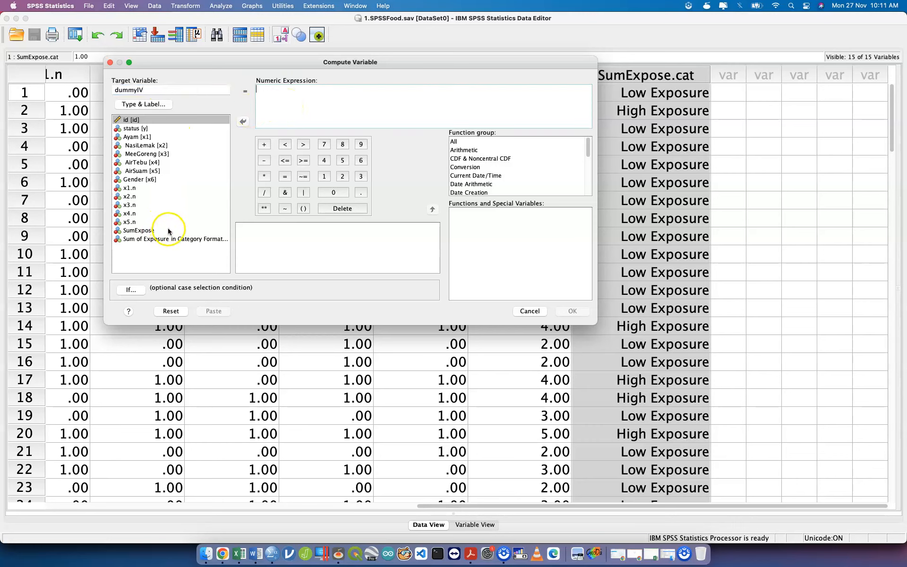
# Step: Build the numeric expression y + x6 from status and Gender and paste the computation as syntax
pyautogui.click(165, 128)
pyautogui.doubleClick(165, 129)
pyautogui.click(264, 144)
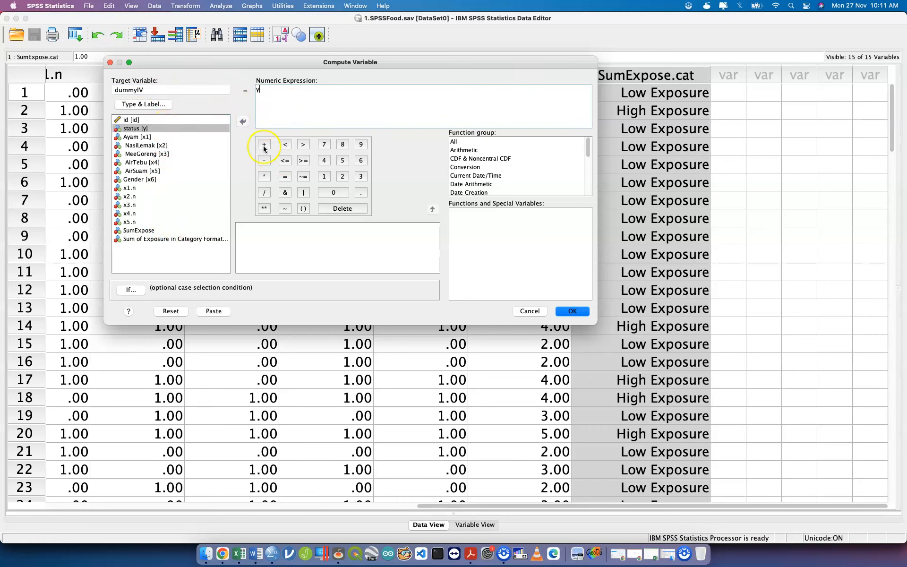
pyautogui.doubleClick(136, 180)
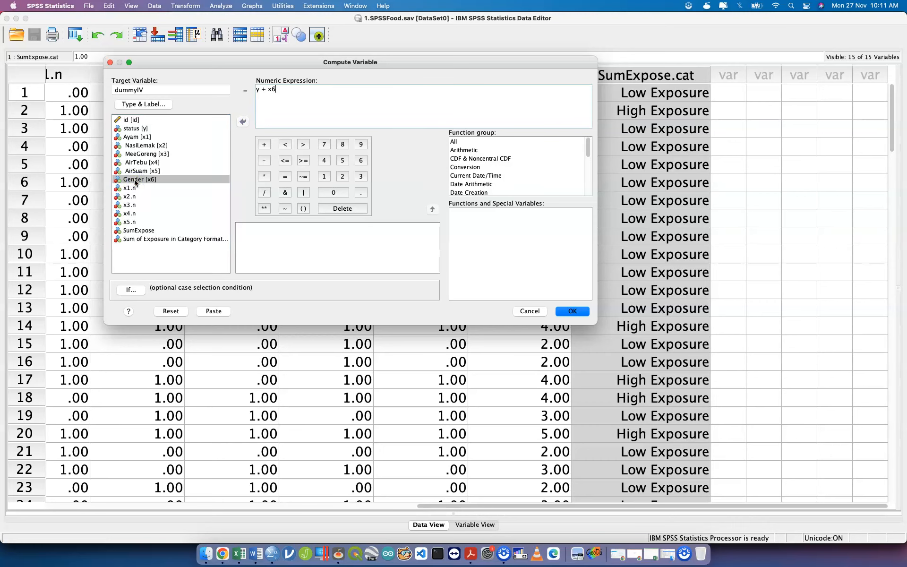
pyautogui.click(213, 311)
# Step: Switch to the Syntax Editor and run the COMPUTE dummyIV command with its EXECUTE
pyautogui.hotkey('ctrl', 'Up')
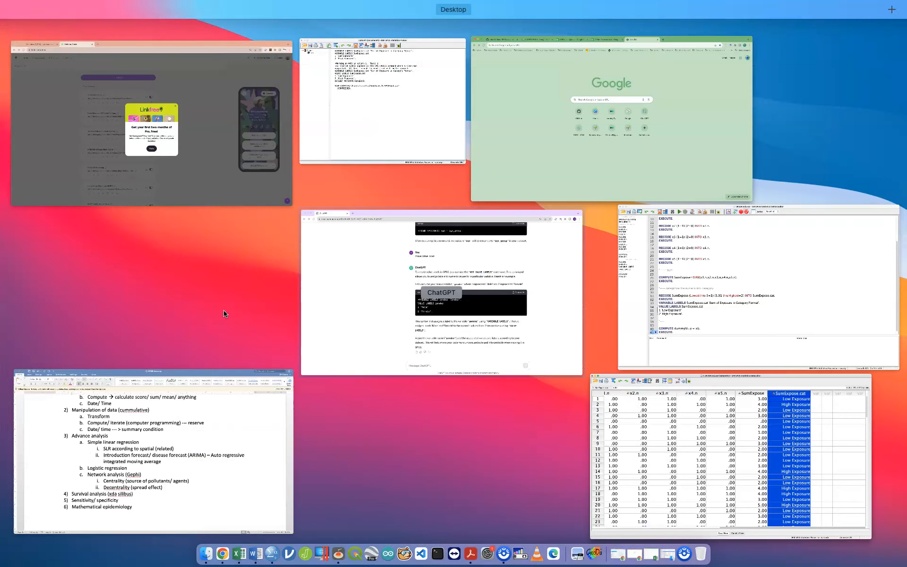
pyautogui.click(661, 317)
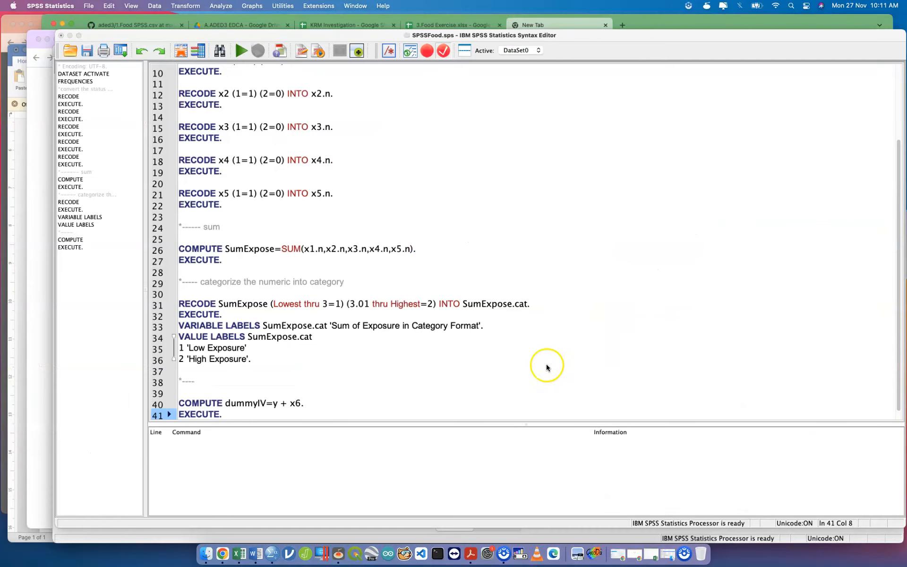
pyautogui.click(422, 395)
pyautogui.scroll(-1, 422, 394)
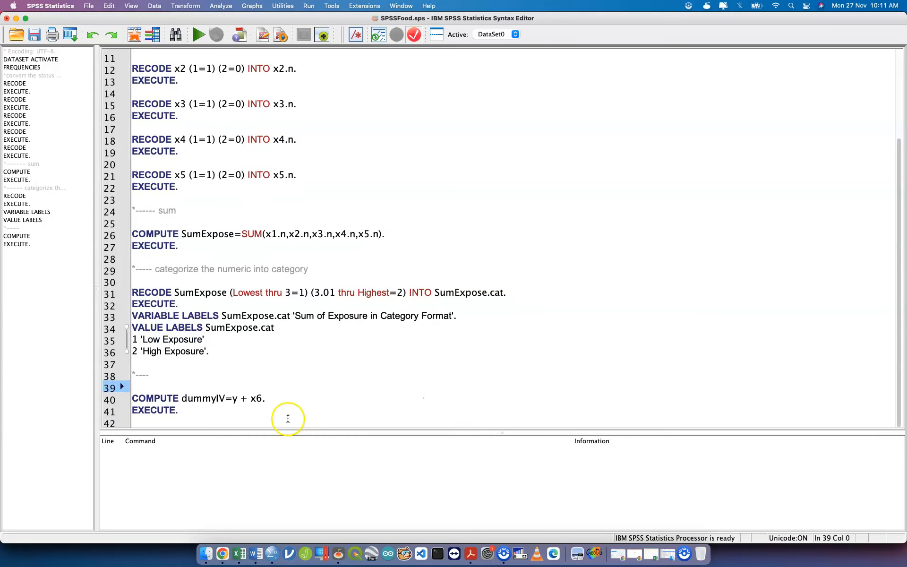
pyautogui.moveTo(235, 415); pyautogui.dragTo(106, 392)
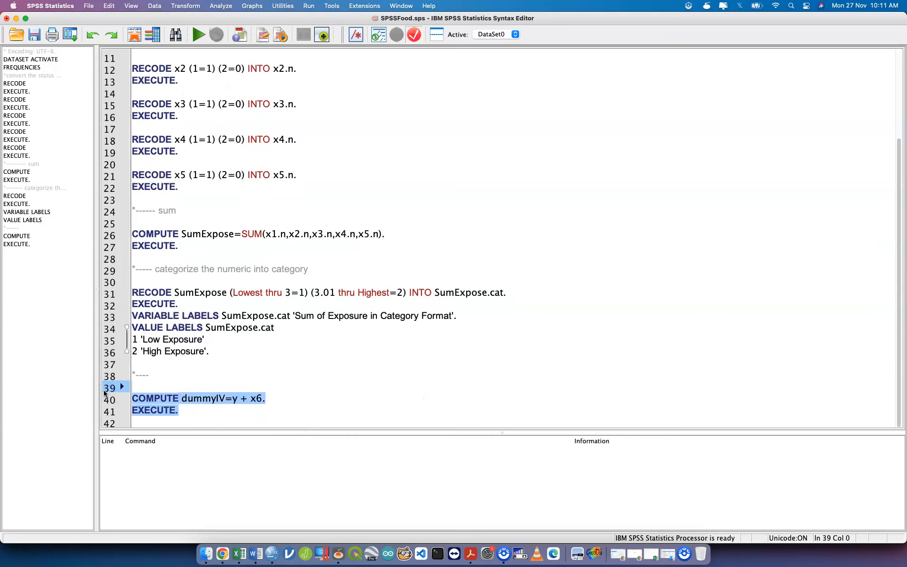
pyautogui.press('super+r')
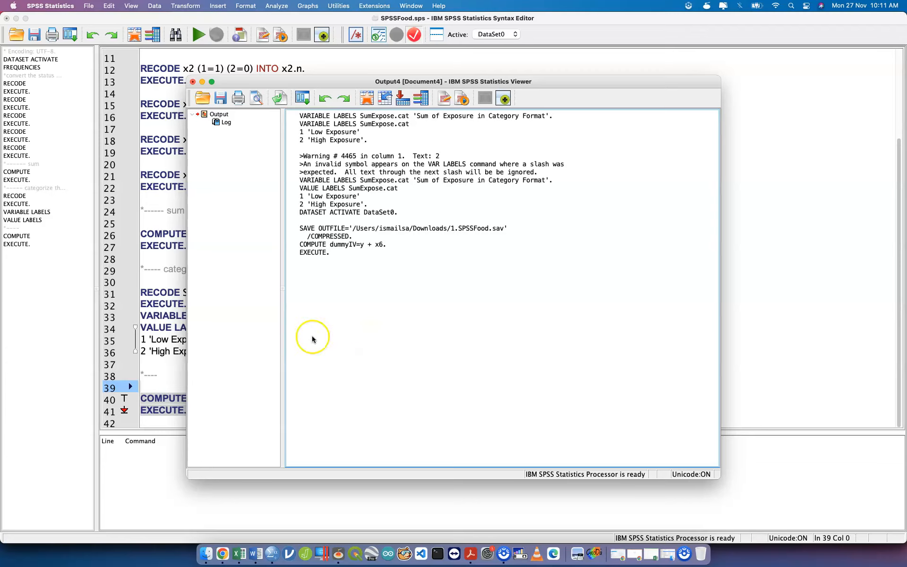
# Step: Change the target variable of the last COMPUTE command to dummyDV and run it together with its EXECUTE
pyautogui.click(171, 398)
pyautogui.click(220, 398)
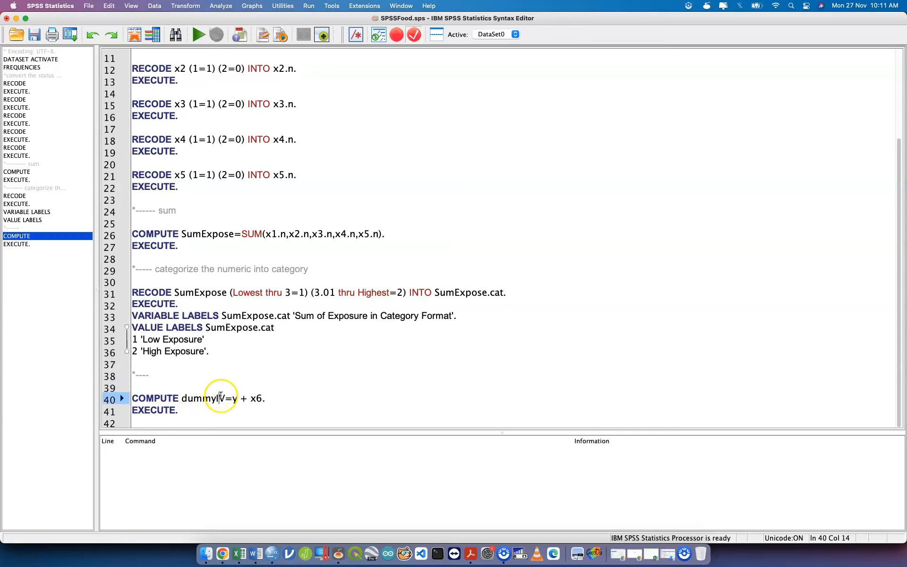
pyautogui.press('BackSpace')
pyautogui.press('BackSpace')
pyautogui.write('DV')
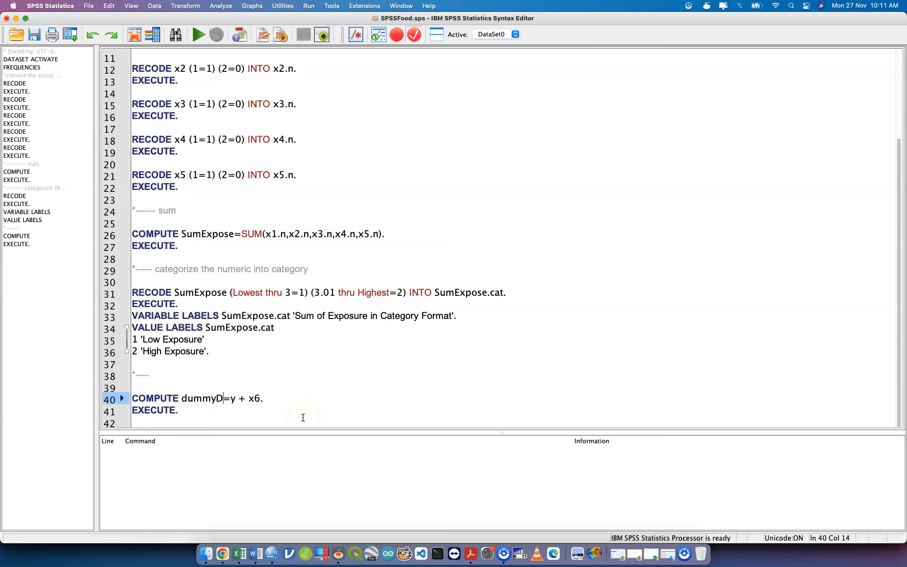
pyautogui.moveTo(171, 414); pyautogui.dragTo(121, 399)
pyautogui.press('super+r')
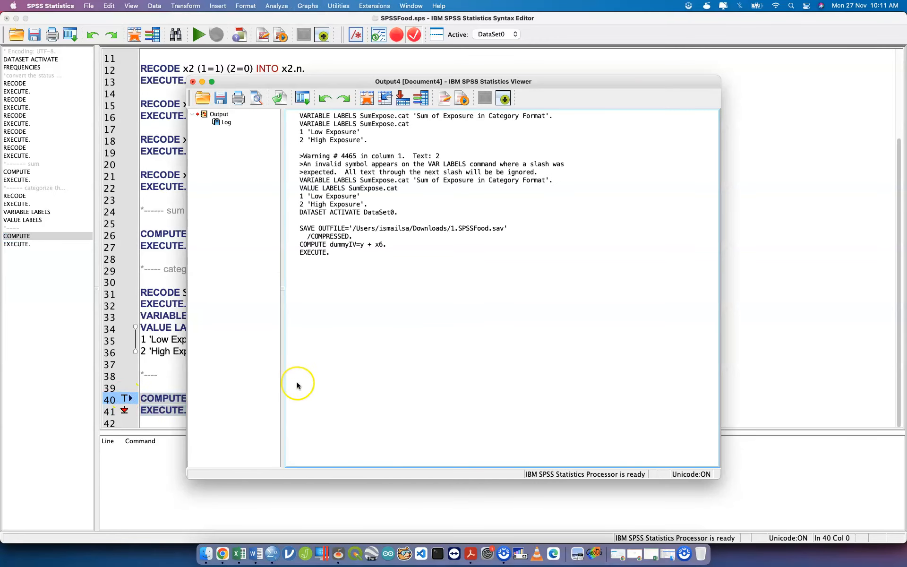
# Step: Switch to the Data Editor and examine the dummyIV and dummyDV values through the last cases, along with the other variables
pyautogui.hotkey('ctrl', 'Up')
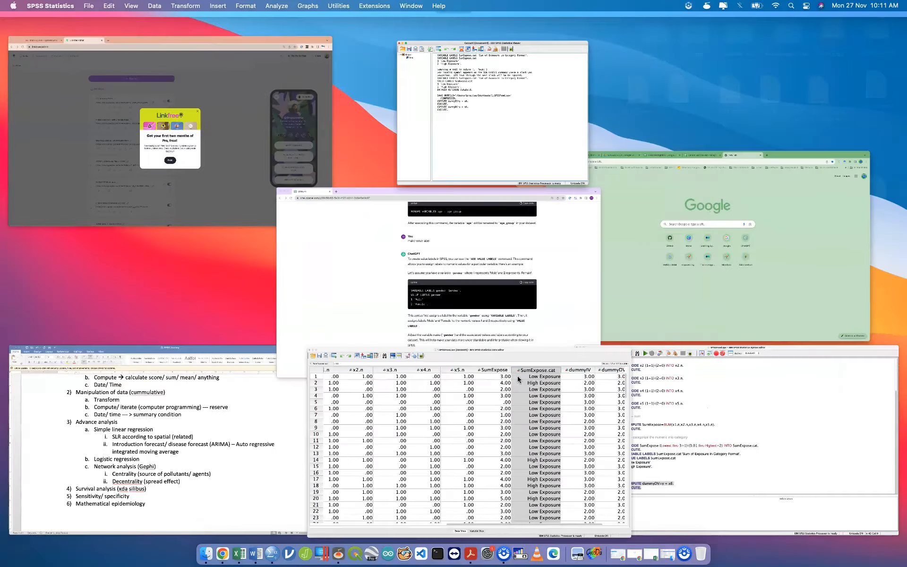
pyautogui.click(518, 375)
pyautogui.scroll(-1, 759, 122)
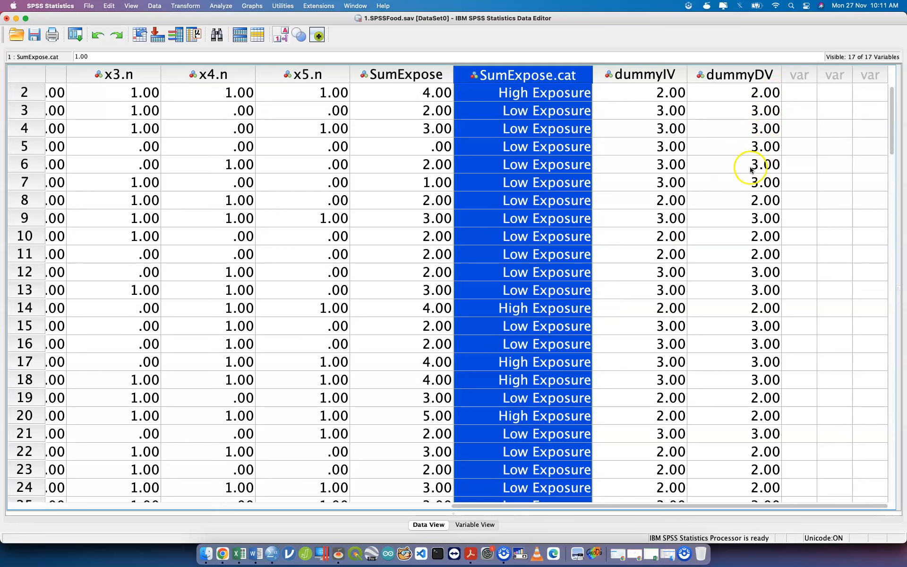
pyautogui.scroll(-10, 749, 178)
pyautogui.hscroll(-2, 751, 170)
pyautogui.scroll(-20, 751, 171)
pyautogui.hscroll(2, 751, 170)
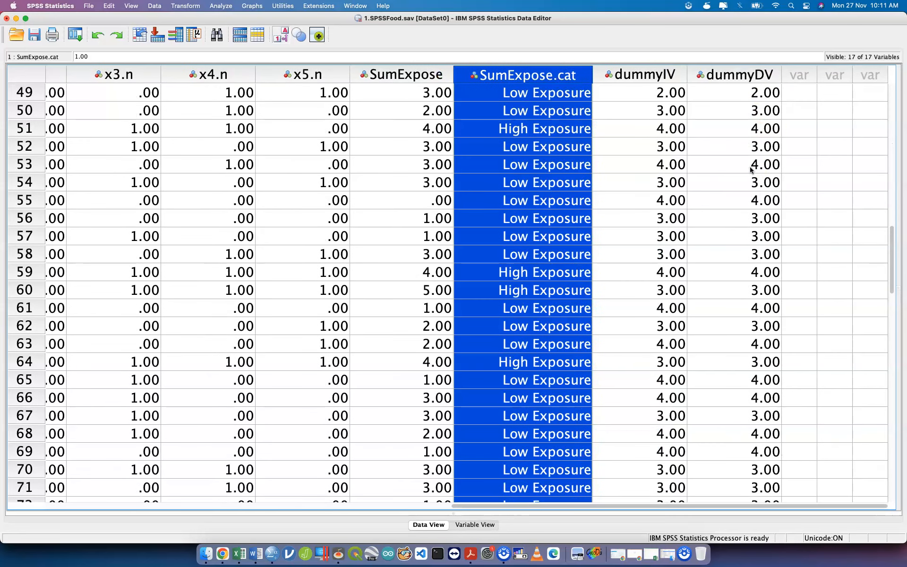
pyautogui.scroll(-1, 752, 170)
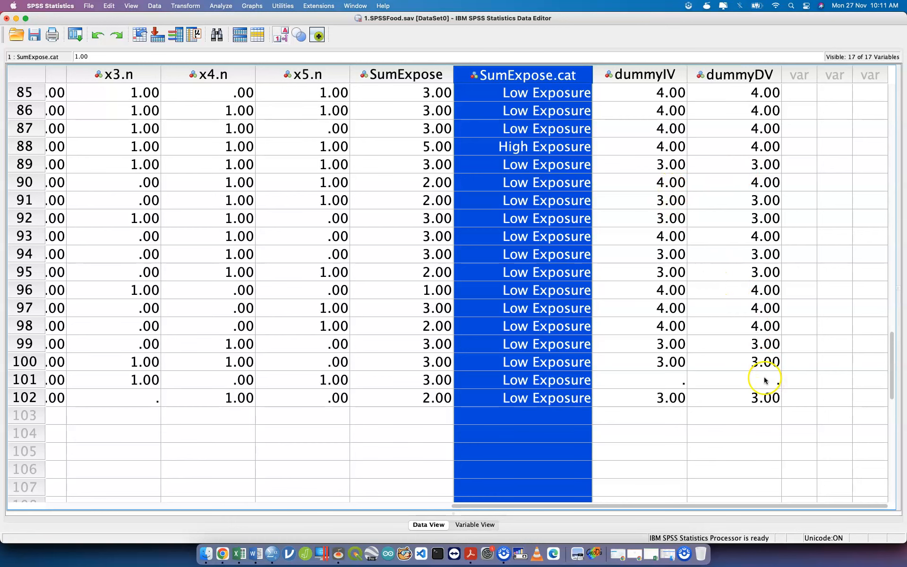
pyautogui.scroll(20, 756, 380)
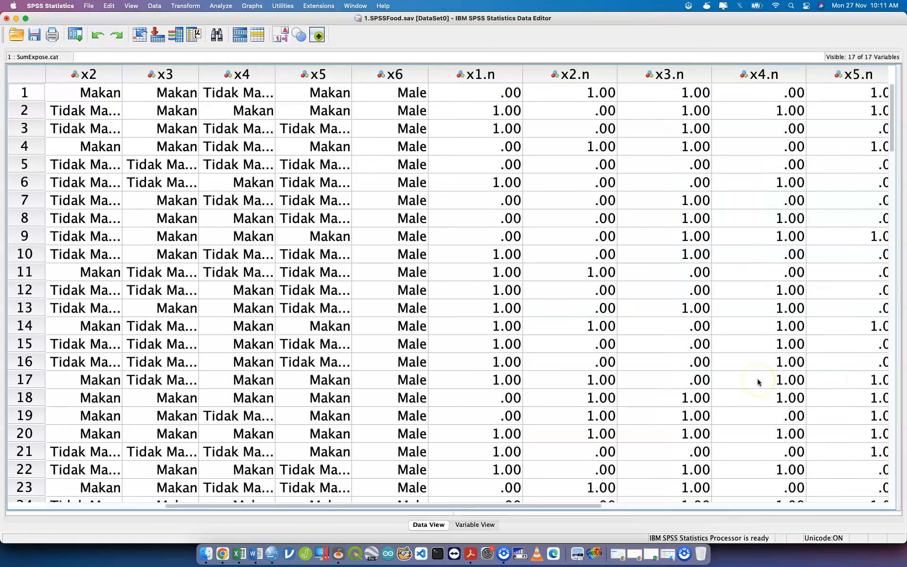
pyautogui.hscroll(-2, 757, 381)
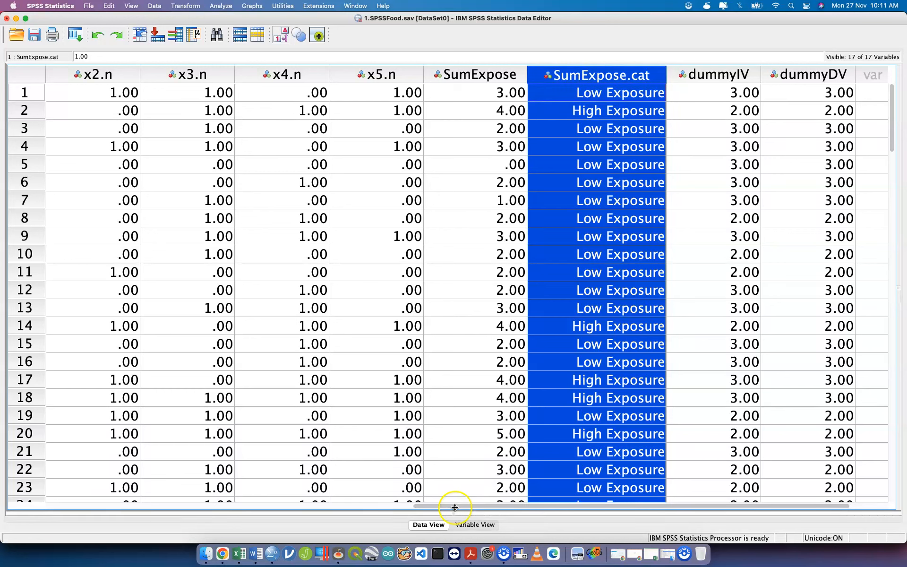
pyautogui.click(685, 554)
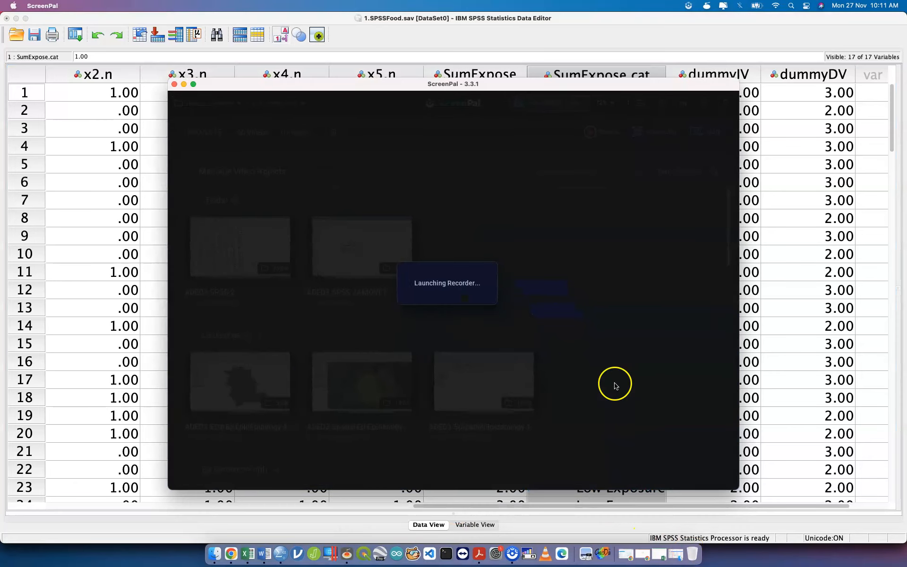